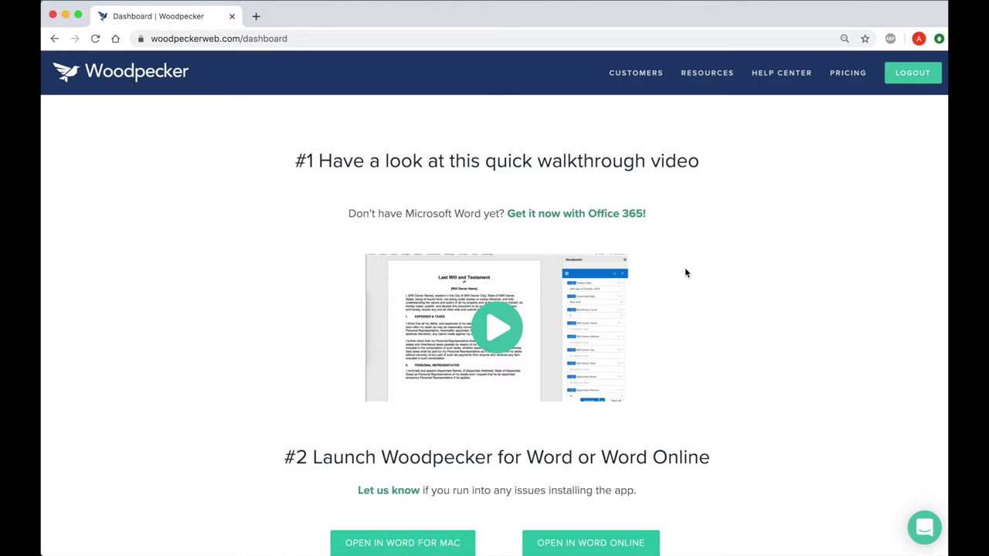
Launch the Woodpecker add-in in Word for Mac from the web dashboard.
{"action": "scroll", "coordinate": [685, 272], "scroll_direction": "down", "scroll_amount": 5}
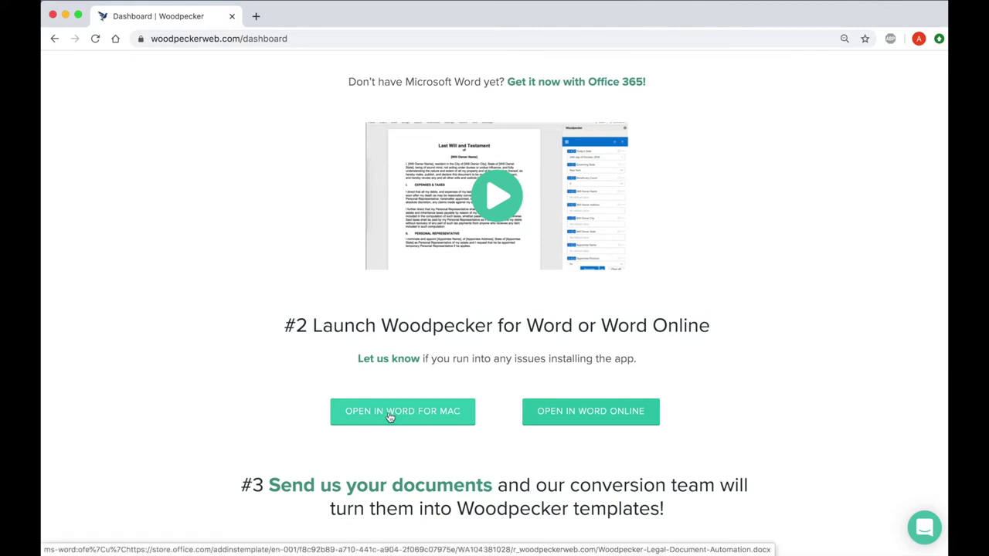
{"action": "left_click", "coordinate": [390, 417]}
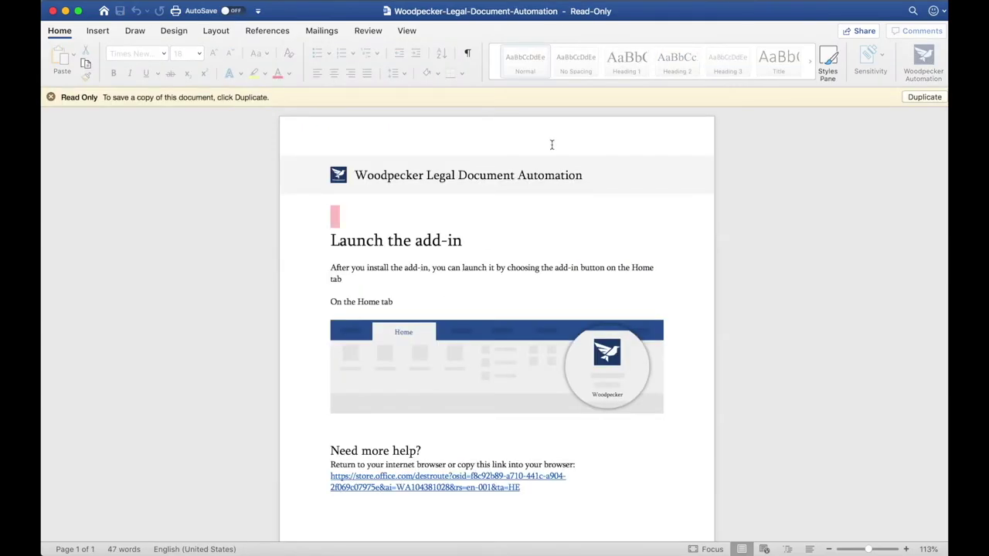
Minimize the read-only launch document and bring up Woodpecker beside the blank certificate.
{"action": "left_click", "coordinate": [494, 212]}
{"action": "left_click", "coordinate": [65, 11]}
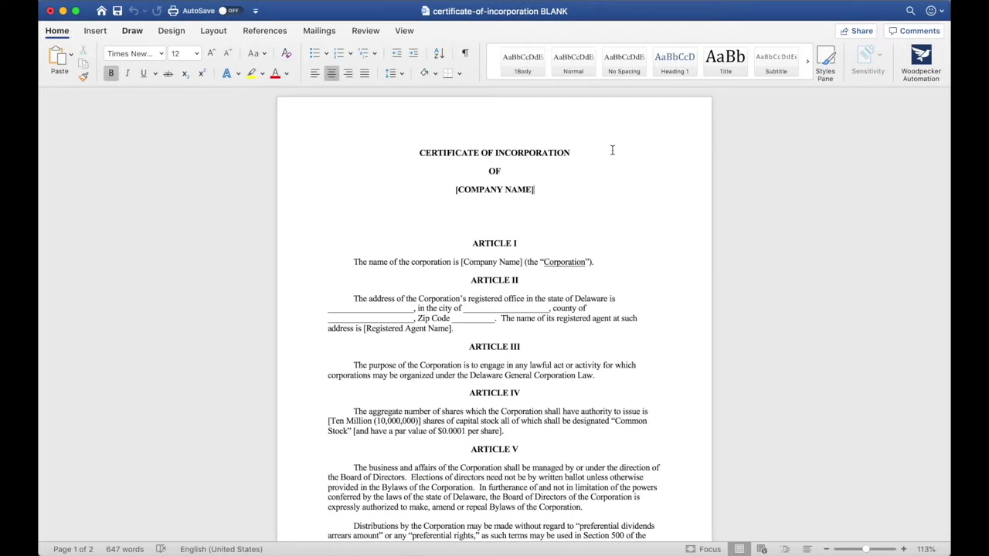
{"action": "left_click", "coordinate": [921, 62]}
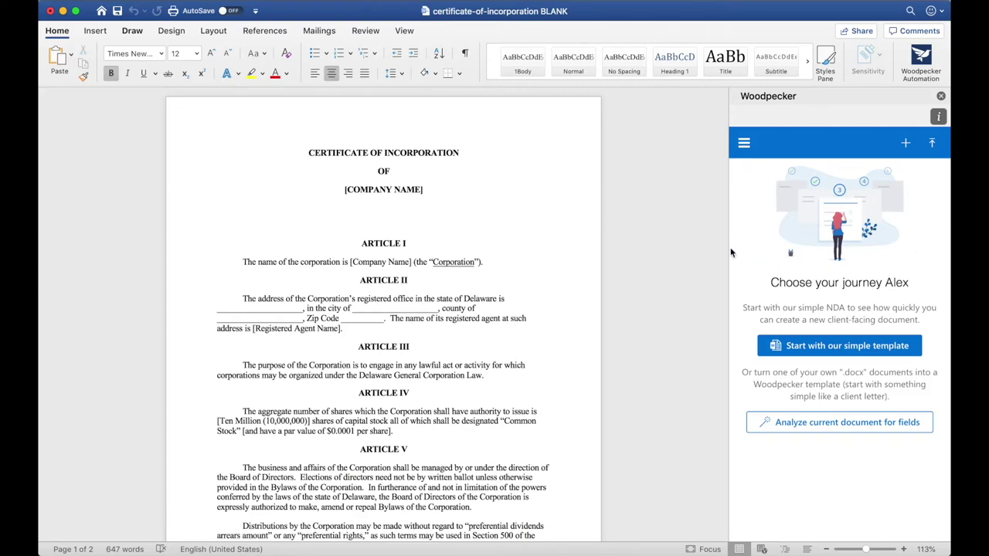
Widen the Woodpecker pane slightly and start a new template field.
{"action": "left_click_drag", "start_coordinate": [728, 249], "coordinate": [682, 248]}
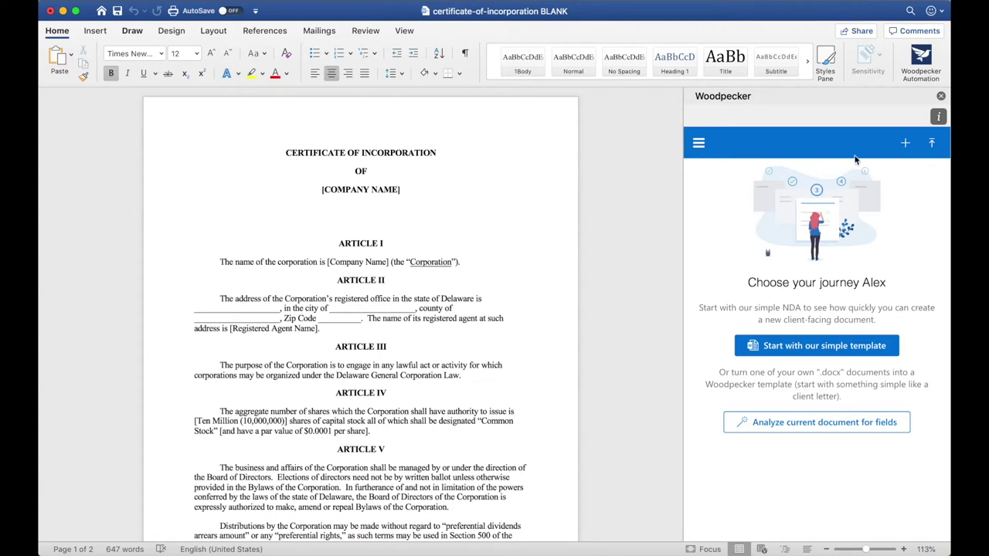
{"action": "left_click", "coordinate": [907, 148]}
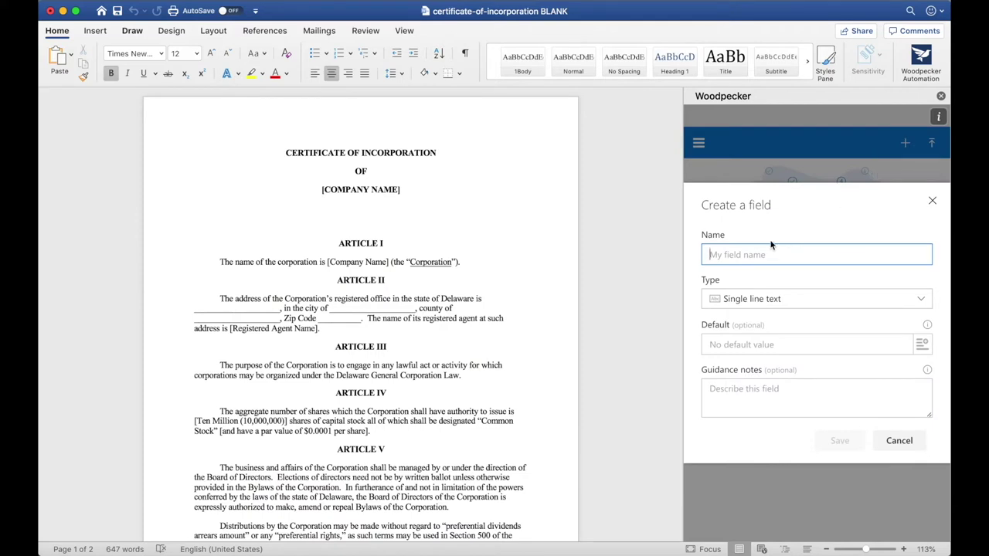
Save a new single-line text field named 'Company Name'.
{"action": "type", "text": "Company Name"}
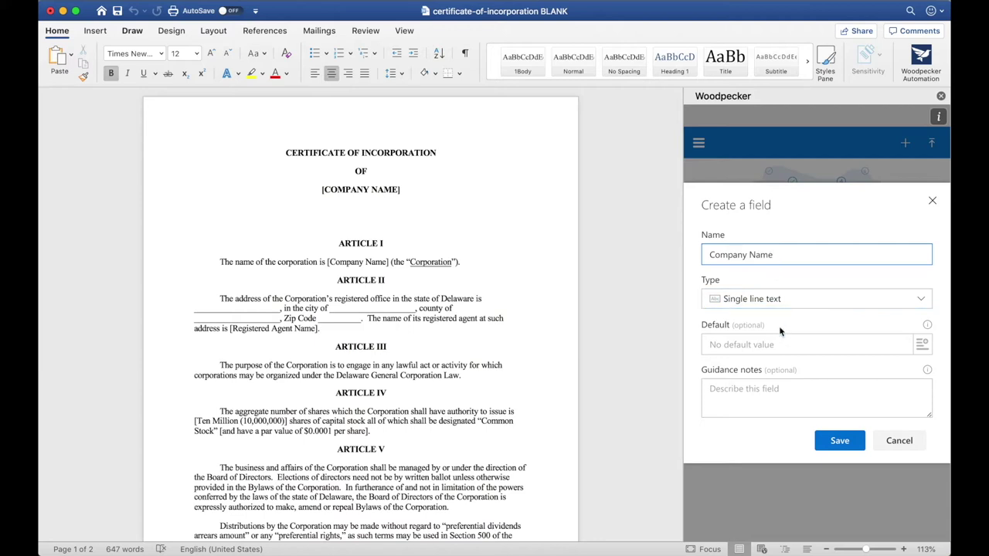
{"action": "left_click", "coordinate": [830, 444]}
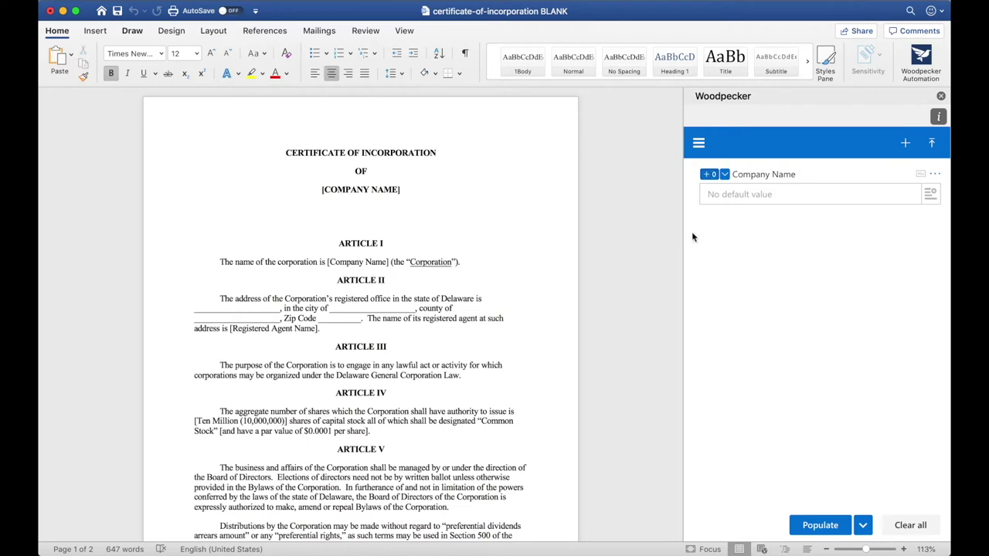
Link the [COMPANY NAME] title to Company Name and populate it with default 'ACME Corp.'.
{"action": "left_click_drag", "start_coordinate": [322, 189], "coordinate": [400, 189]}
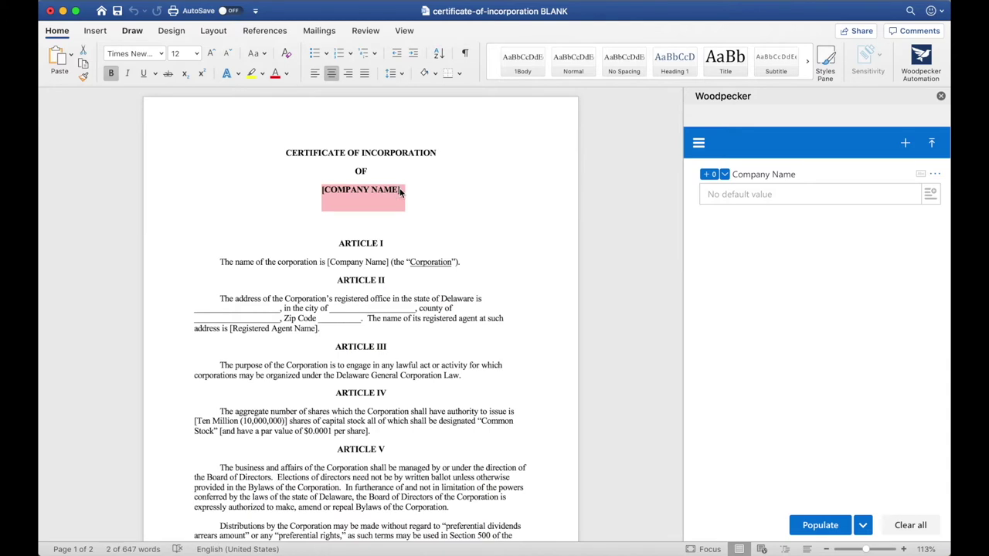
{"action": "left_click", "coordinate": [709, 176]}
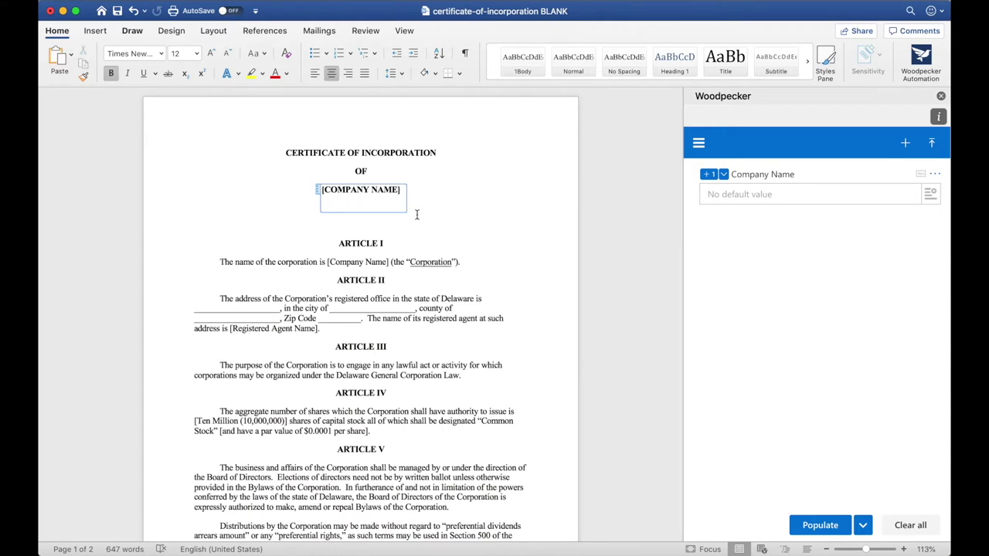
{"action": "left_click", "coordinate": [761, 195]}
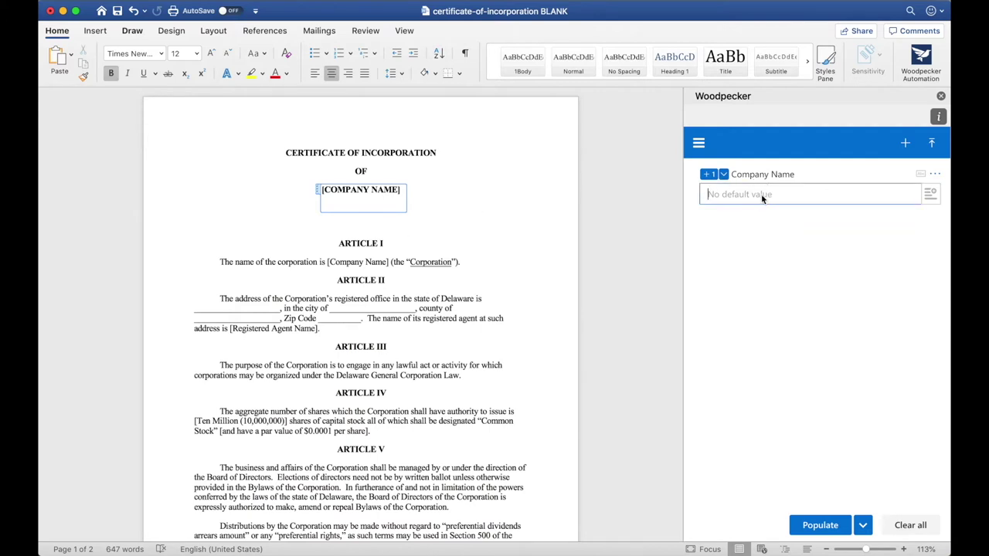
{"action": "type", "text": "ACME Corp."}
{"action": "left_click", "coordinate": [820, 525]}
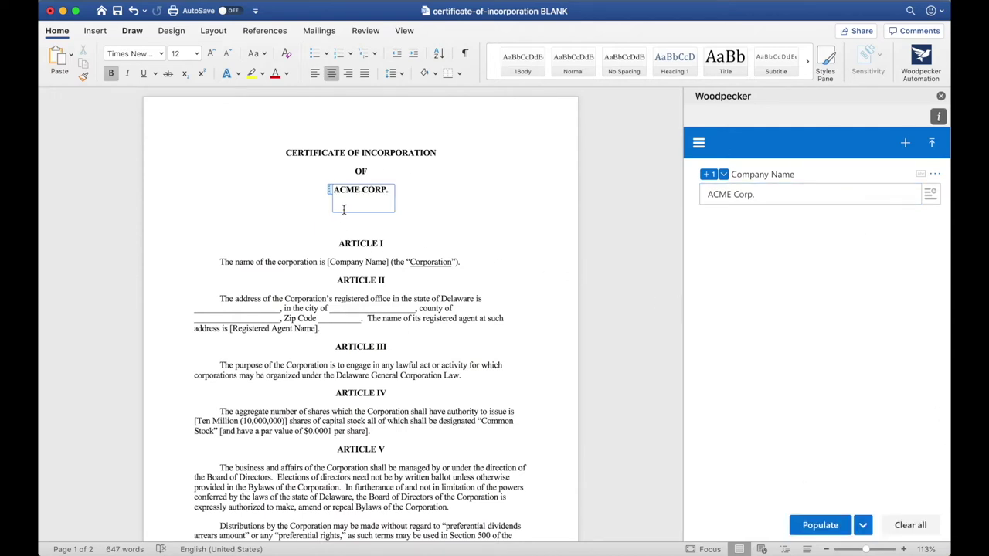
{"action": "left_click", "coordinate": [417, 227]}
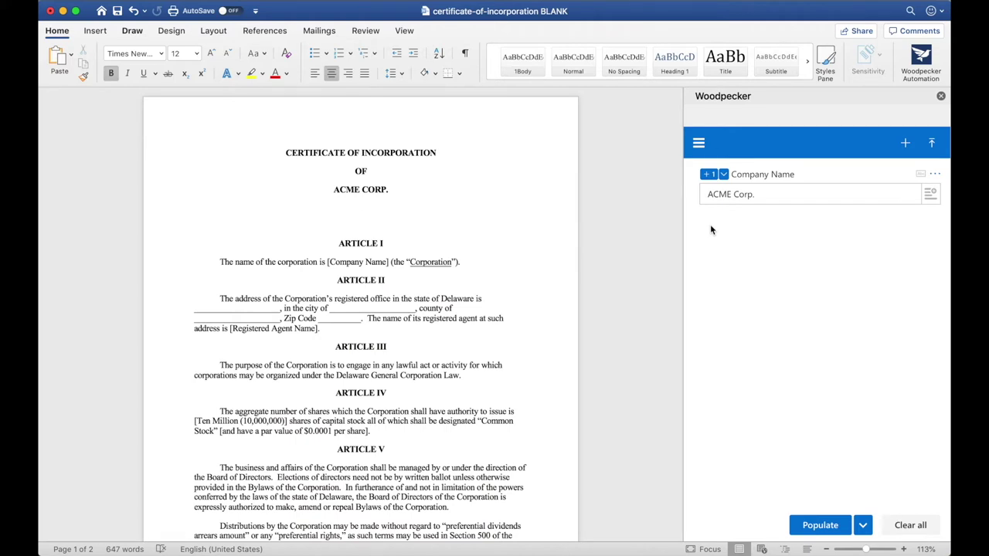
Bulk-insert the Company Name field at every '[Company Name]' occurrence in the certificate.
{"action": "left_click", "coordinate": [724, 175]}
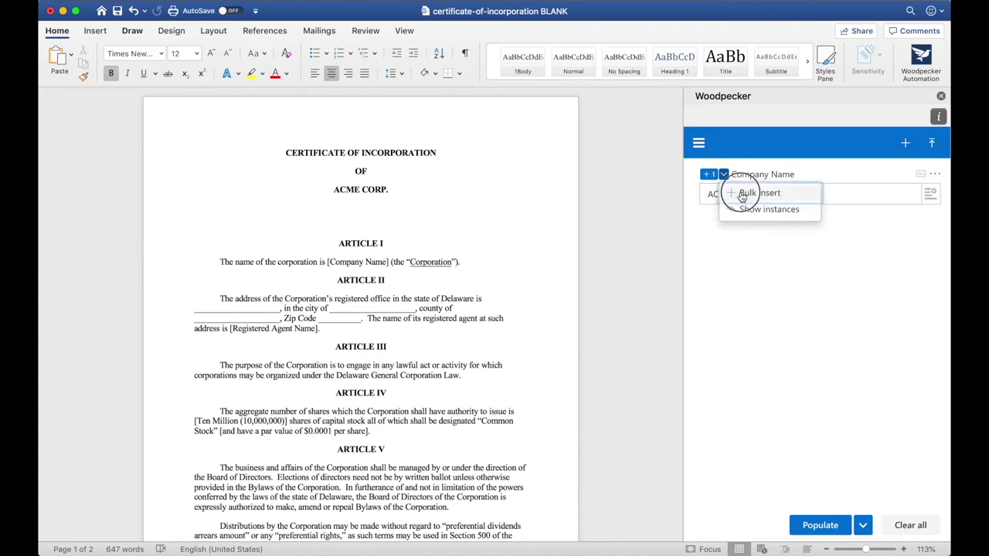
{"action": "left_click", "coordinate": [740, 192]}
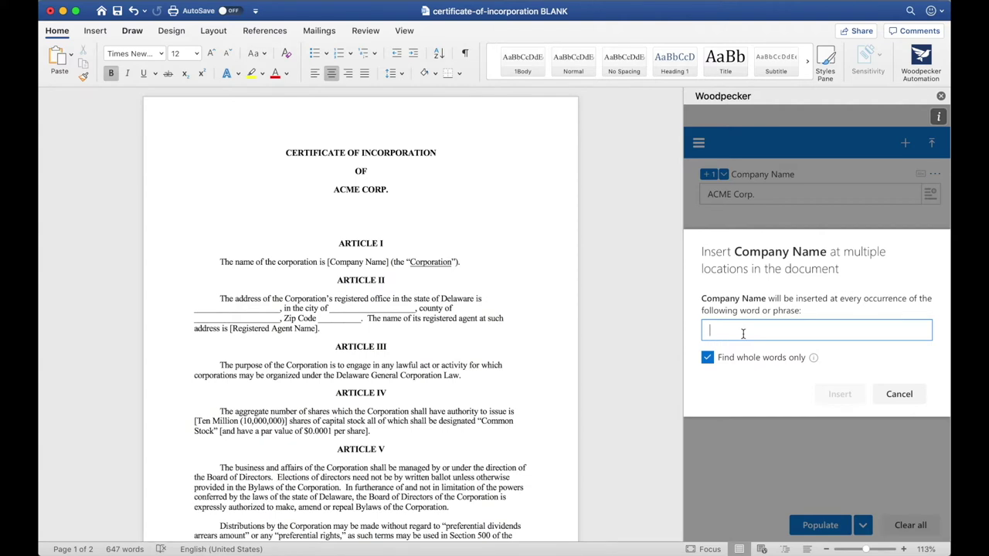
{"action": "type", "text": "[Compan"}
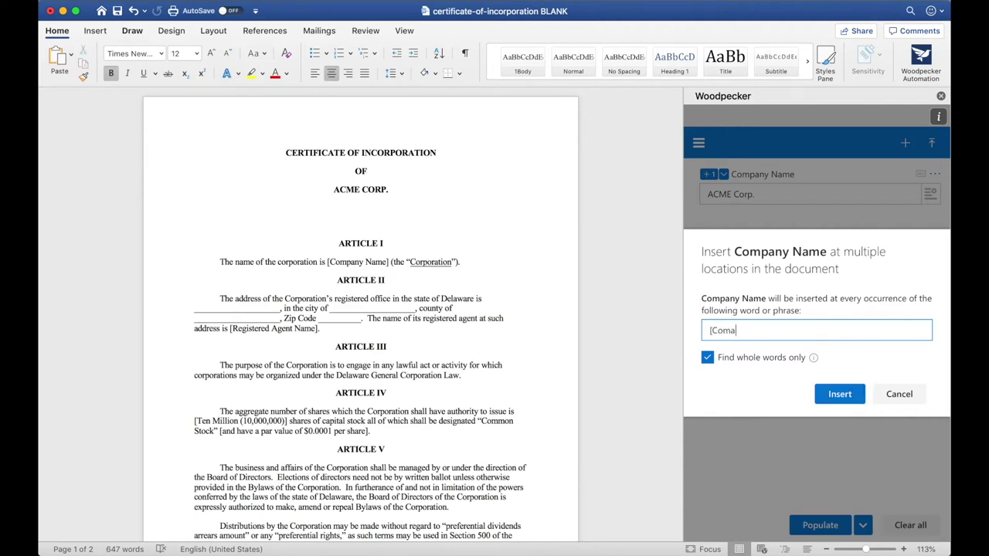
{"action": "key", "text": "BackSpace"}
{"action": "key", "text": "BackSpace"}
{"action": "type", "text": "any Name"}
{"action": "left_click", "coordinate": [829, 397]}
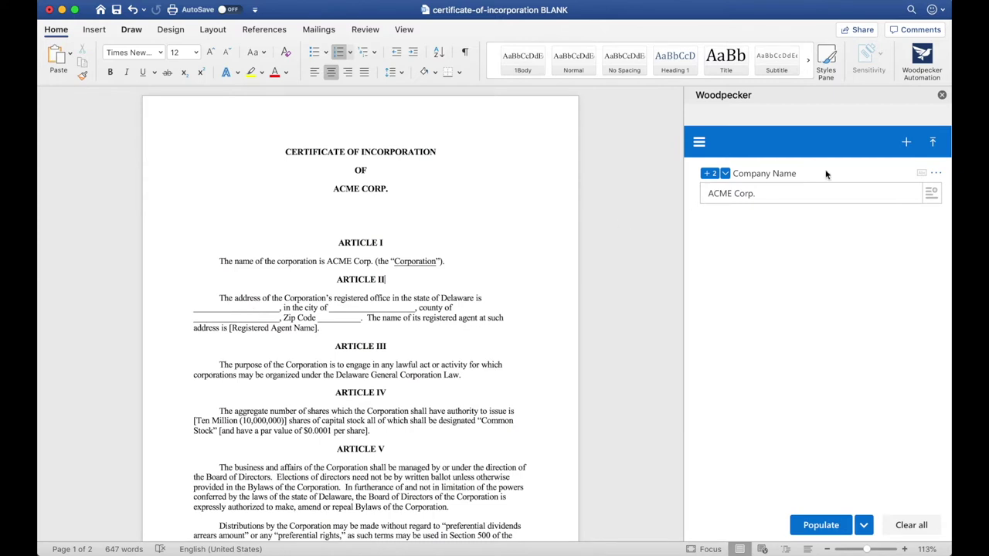
Create a 'Company Address' field and link it to Article II's registered office address blank.
{"action": "left_click", "coordinate": [907, 143]}
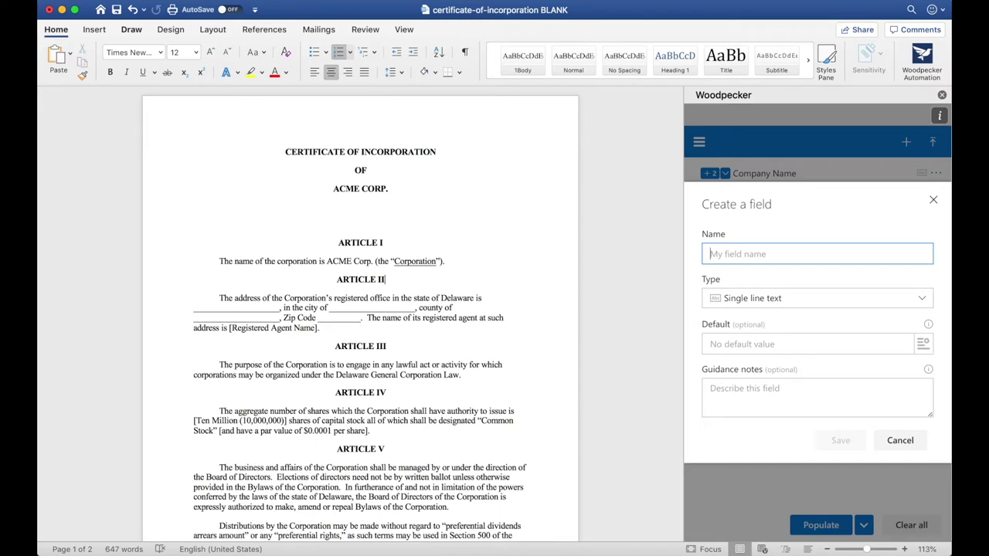
{"action": "type", "text": "Company Address"}
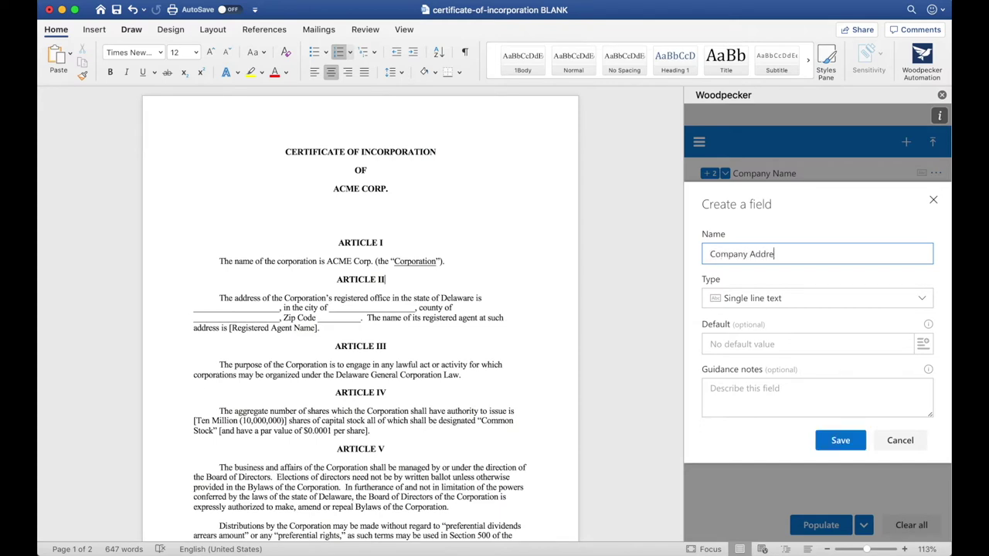
{"action": "left_click", "coordinate": [825, 440]}
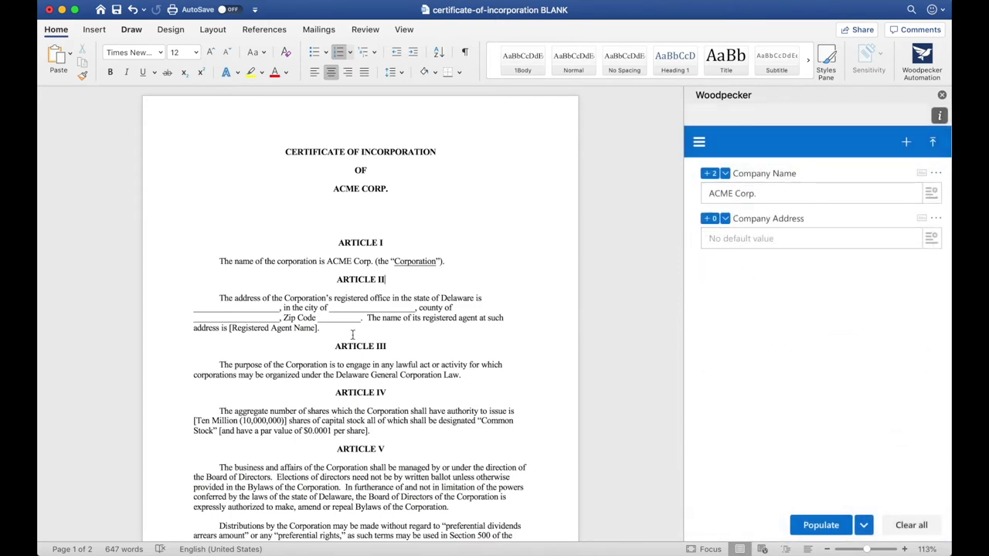
{"action": "left_click_drag", "start_coordinate": [194, 307], "coordinate": [280, 307]}
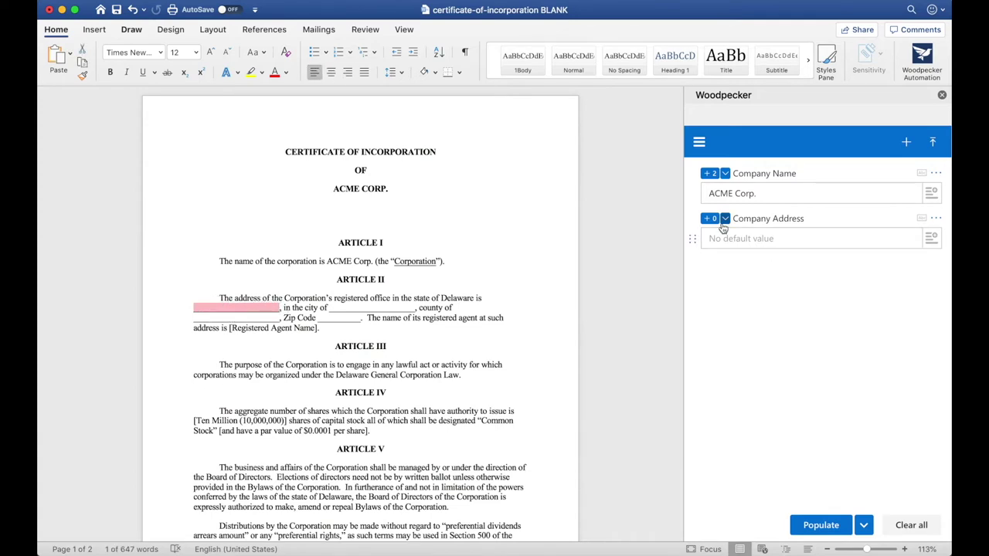
{"action": "left_click", "coordinate": [710, 218]}
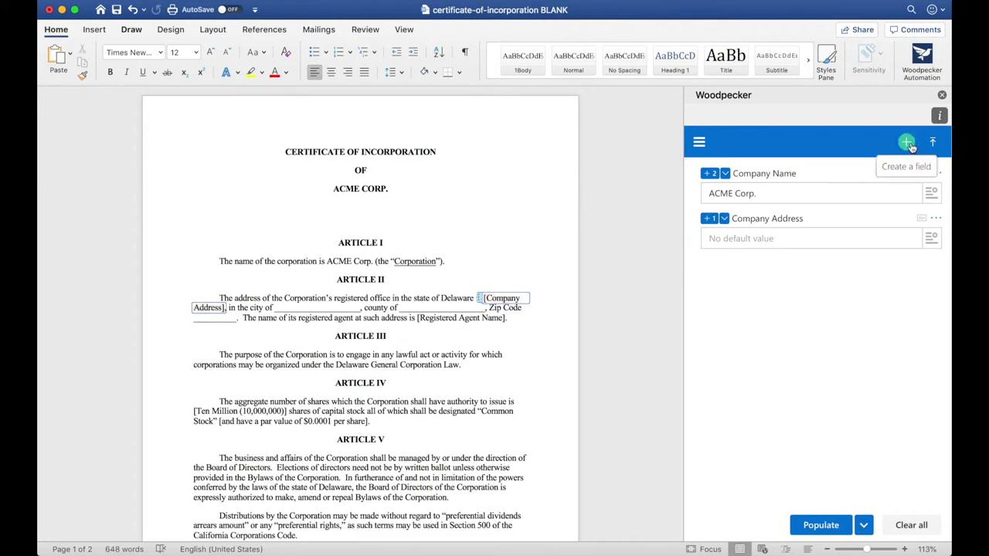
Create a 'Company City' field and link it to the blank after 'in the city of'.
{"action": "left_click", "coordinate": [908, 144]}
{"action": "type", "text": "Company "}
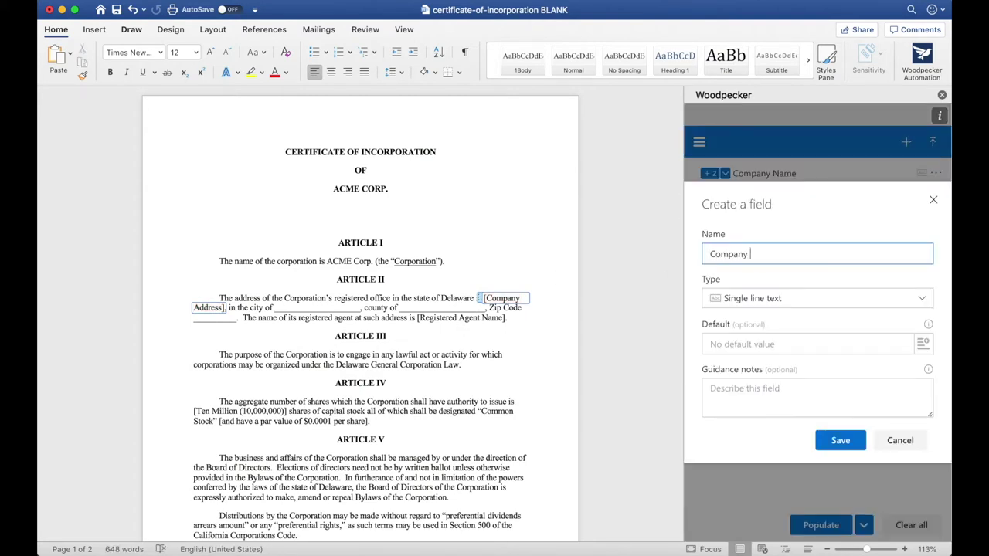
{"action": "type", "text": "City"}
{"action": "left_click", "coordinate": [839, 440]}
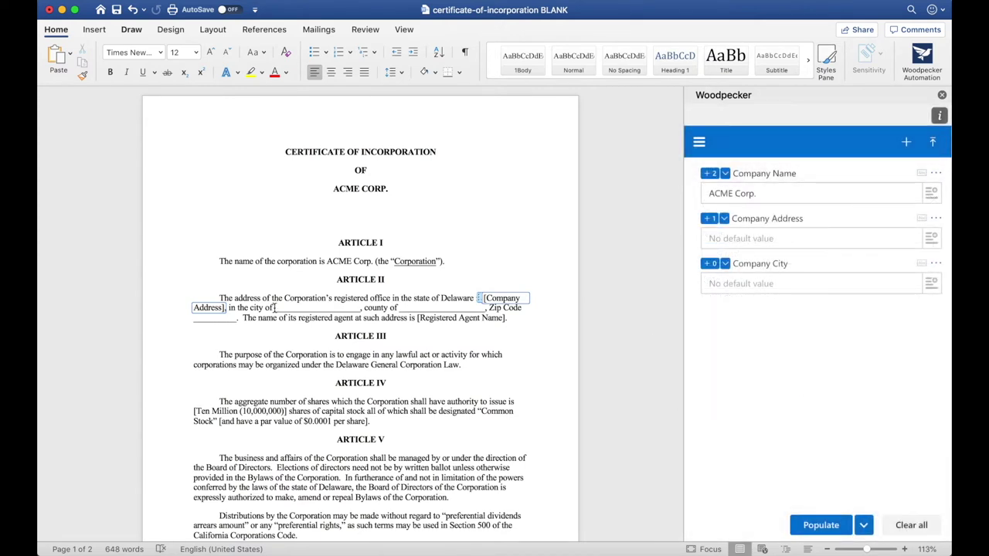
{"action": "left_click_drag", "start_coordinate": [274, 307], "coordinate": [357, 308]}
{"action": "left_click", "coordinate": [711, 264]}
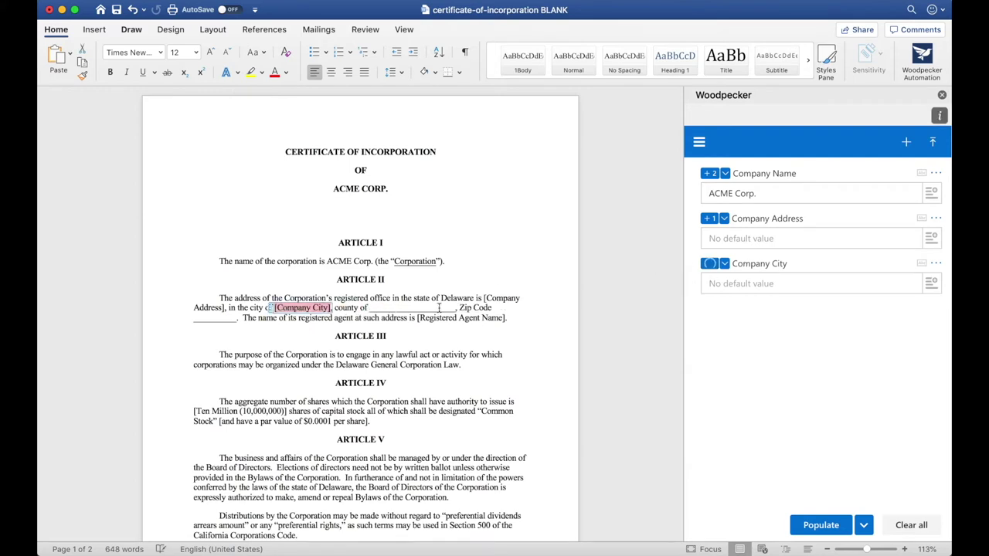
Create a 'Company County' field and link it to the blank after 'county of'.
{"action": "left_click", "coordinate": [907, 143]}
{"action": "type", "text": "Cm"}
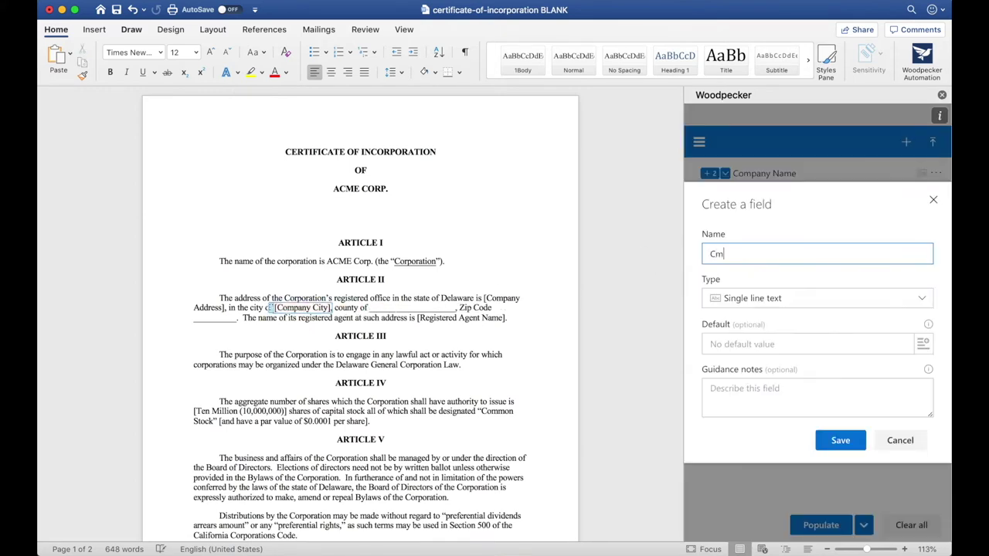
{"action": "type", "text": "ompany County"}
{"action": "left_click", "coordinate": [836, 440]}
{"action": "left_click_drag", "start_coordinate": [369, 307], "coordinate": [440, 309]}
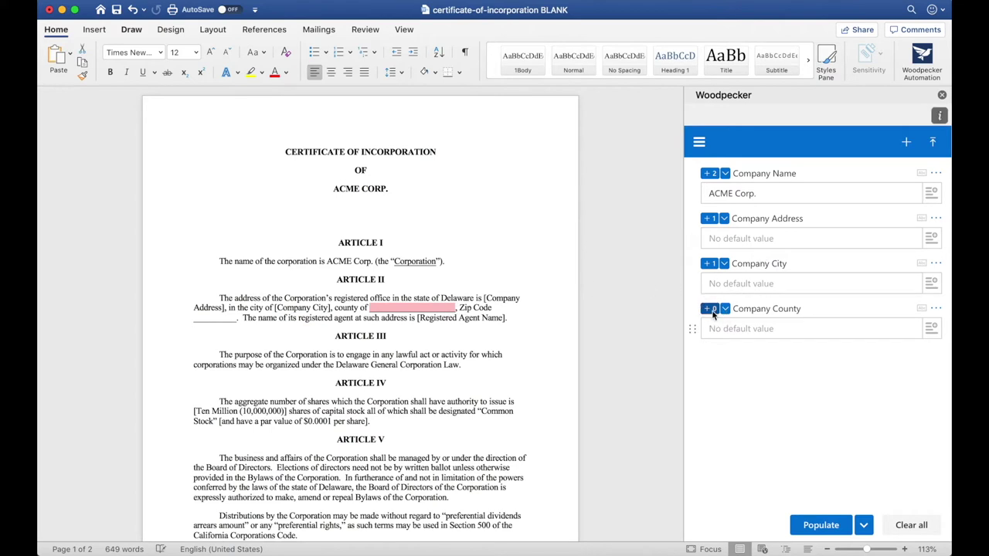
{"action": "left_click", "coordinate": [713, 310]}
Create a 'Company Zip Code' field and link it to the zip code blank.
{"action": "left_click", "coordinate": [906, 143]}
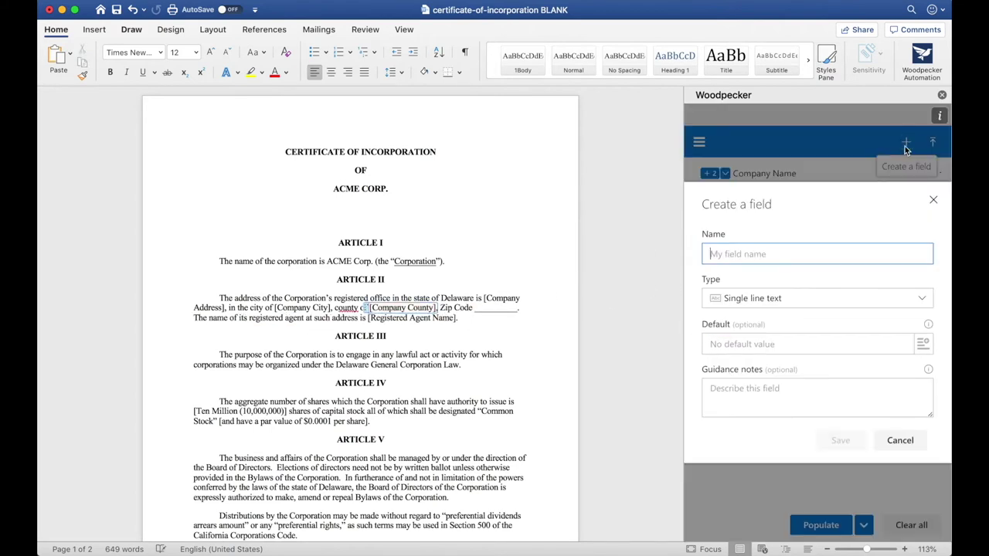
{"action": "type", "text": "Company Zip cod"}
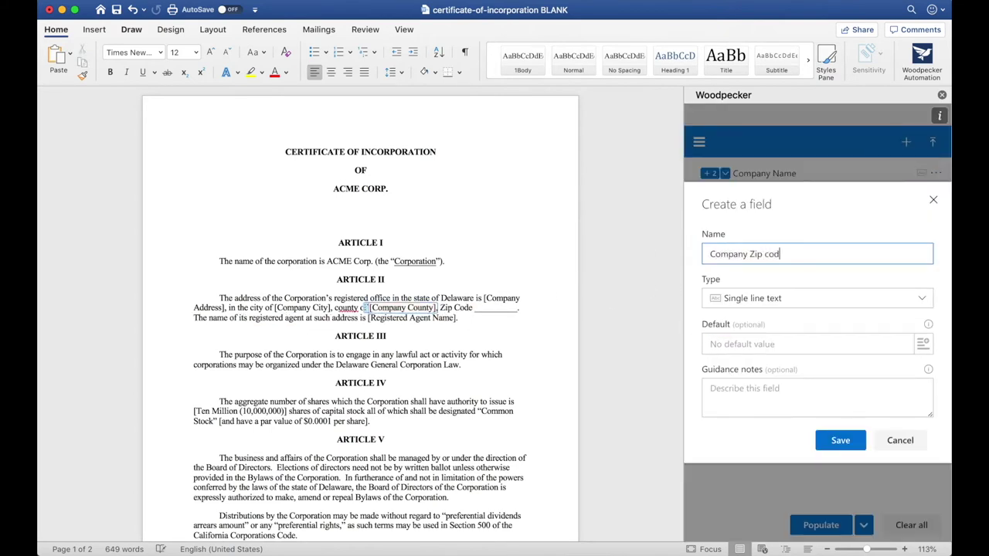
{"action": "type", "text": "e"}
{"action": "key", "text": "BackSpace"}
{"action": "key", "text": "BackSpace"}
{"action": "key", "text": "BackSpace"}
{"action": "key", "text": "BackSpace"}
{"action": "type", "text": "Code"}
{"action": "left_click", "coordinate": [836, 446]}
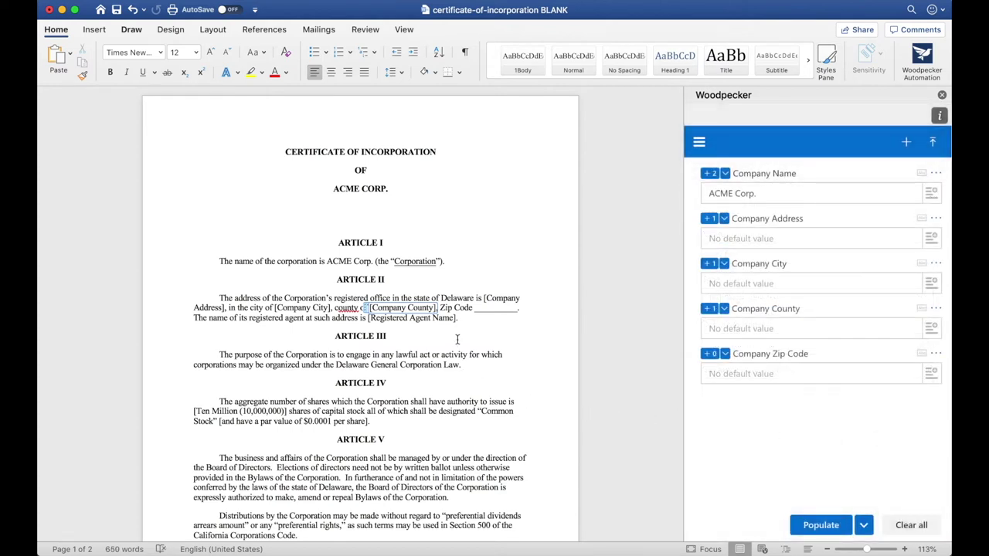
{"action": "mouse_move", "coordinate": [474, 308]}
{"action": "left_mouse_down"}
{"action": "mouse_move", "coordinate": [517, 311]}
{"action": "mouse_move", "coordinate": [483, 308]}
{"action": "left_mouse_up"}
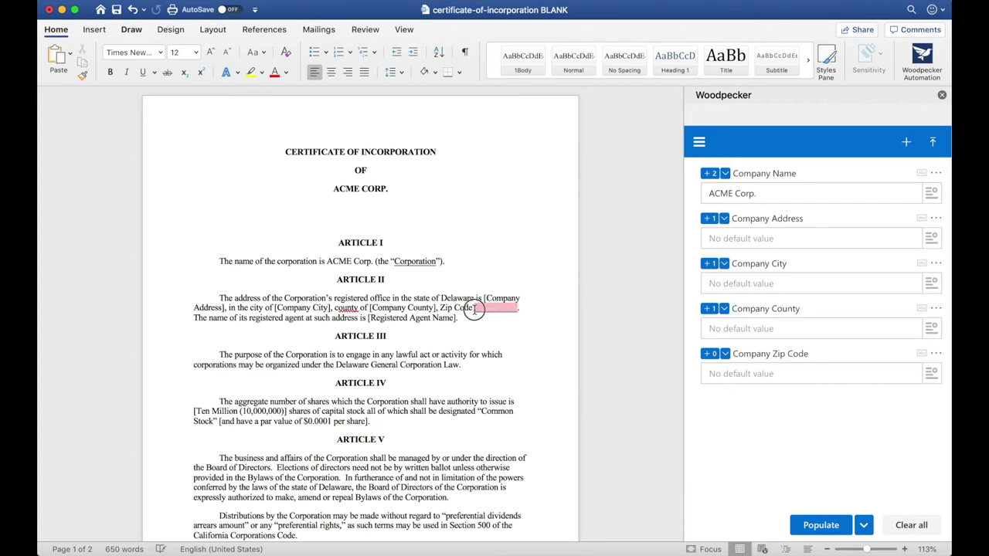
{"action": "left_click", "coordinate": [708, 355]}
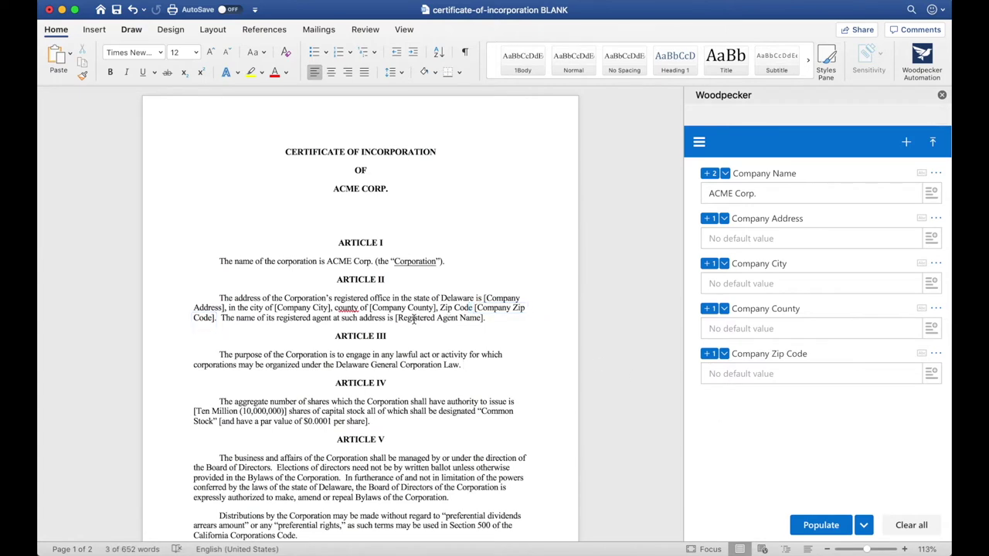
{"action": "left_click_drag", "start_coordinate": [395, 317], "coordinate": [481, 317]}
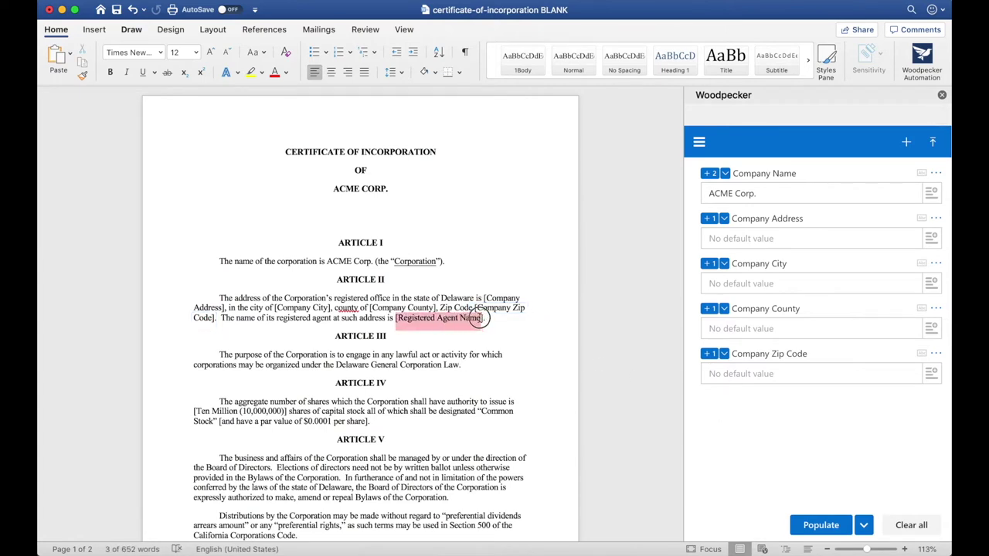
{"action": "left_click", "coordinate": [485, 318]}
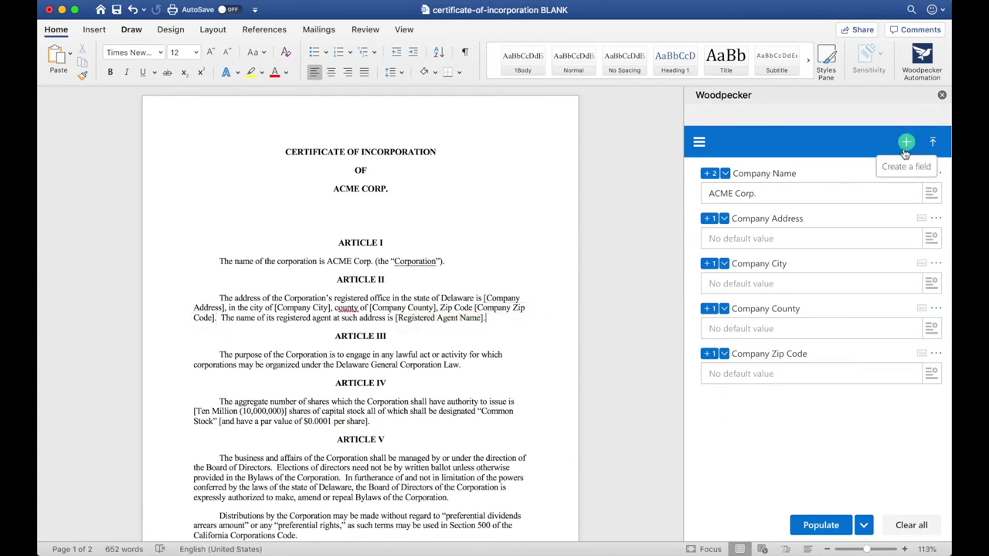
Create a new field named 'Registered Agent Name'.
{"action": "left_click", "coordinate": [906, 144]}
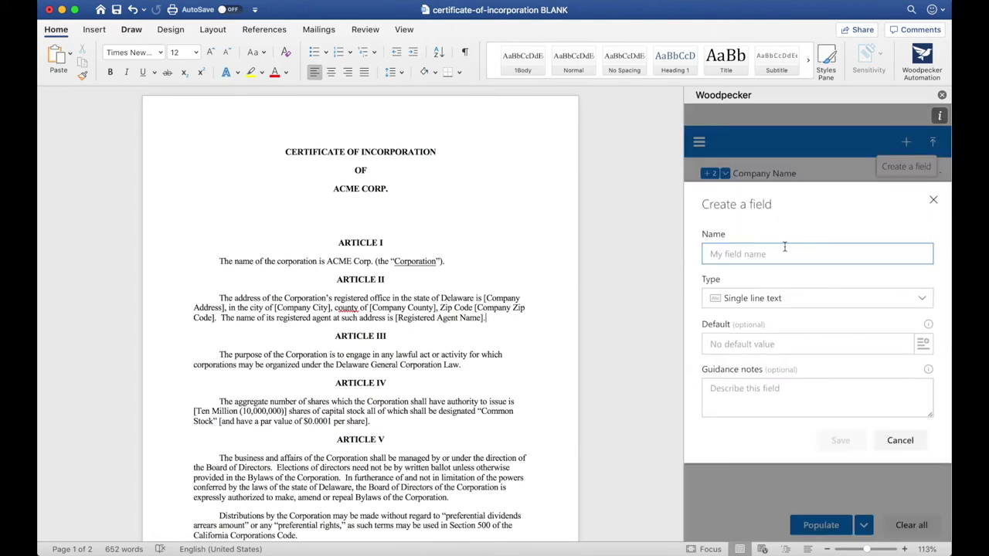
{"action": "type", "text": "Regi"}
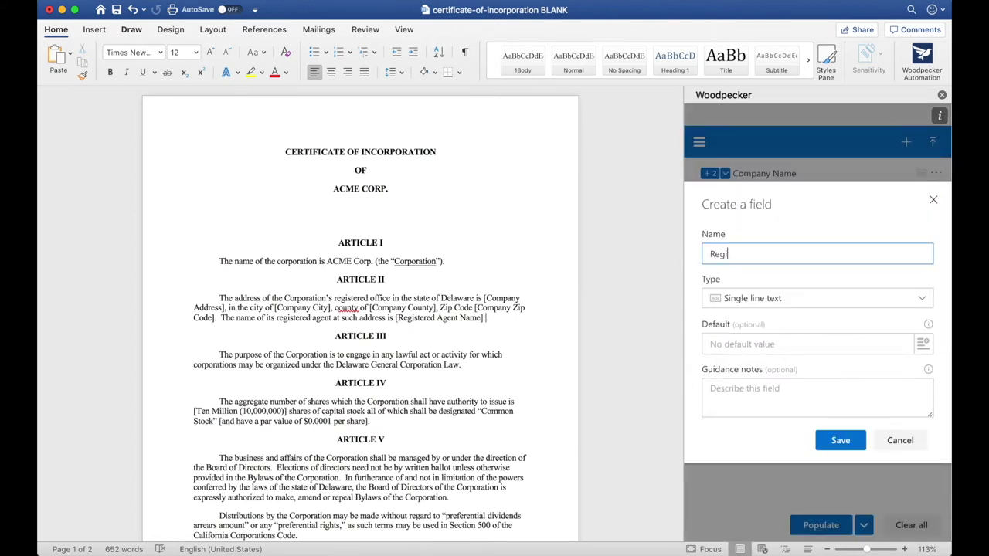
{"action": "type", "text": "stered"}
{"action": "key", "text": "BackSpace"}
{"action": "key", "text": "BackSpace"}
{"action": "type", "text": "ed Agent Name"}
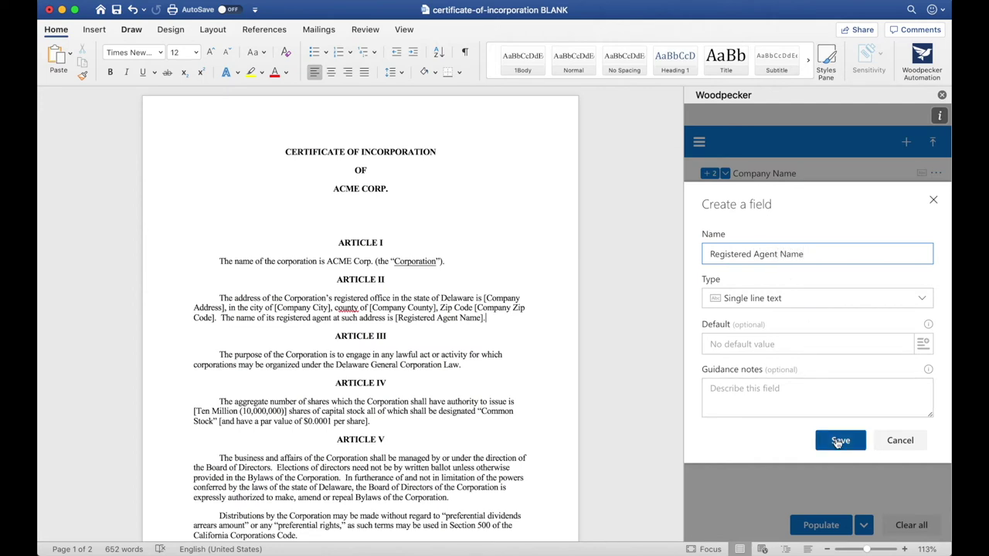
{"action": "left_click", "coordinate": [832, 441]}
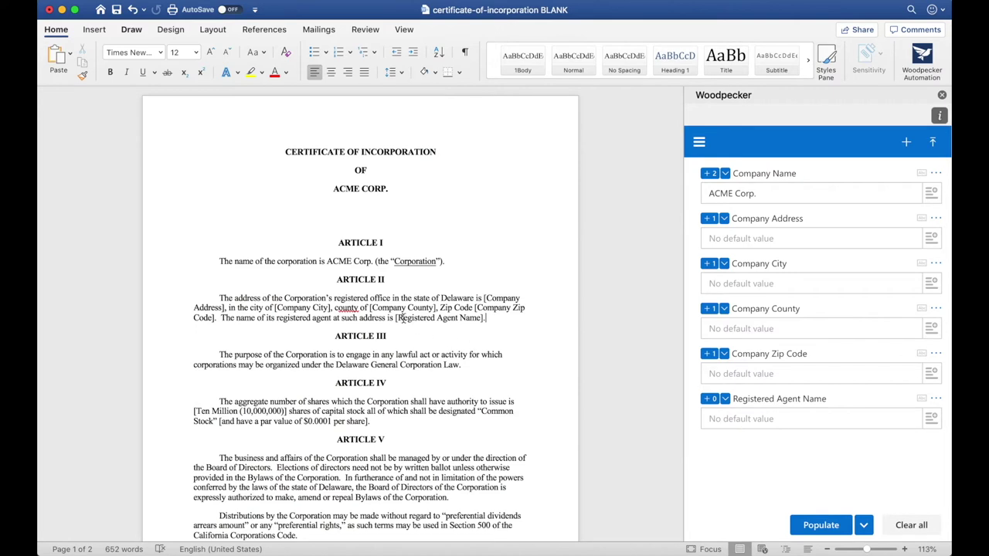
Bulk-insert Registered Agent Name at the '[Registered Agent Name]' placeholder in Article II.
{"action": "left_click", "coordinate": [738, 418]}
{"action": "left_click", "coordinate": [739, 418]}
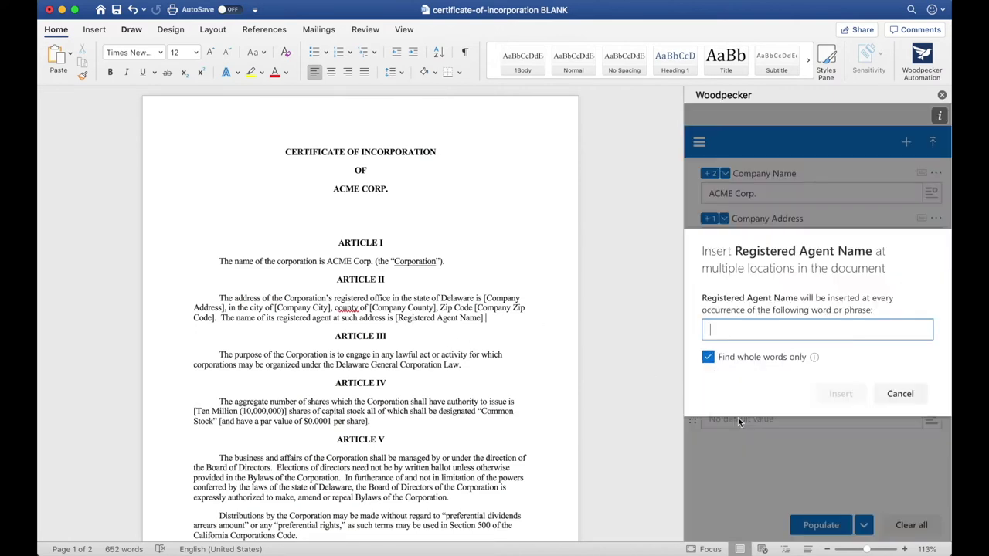
{"action": "type", "text": "[Re"}
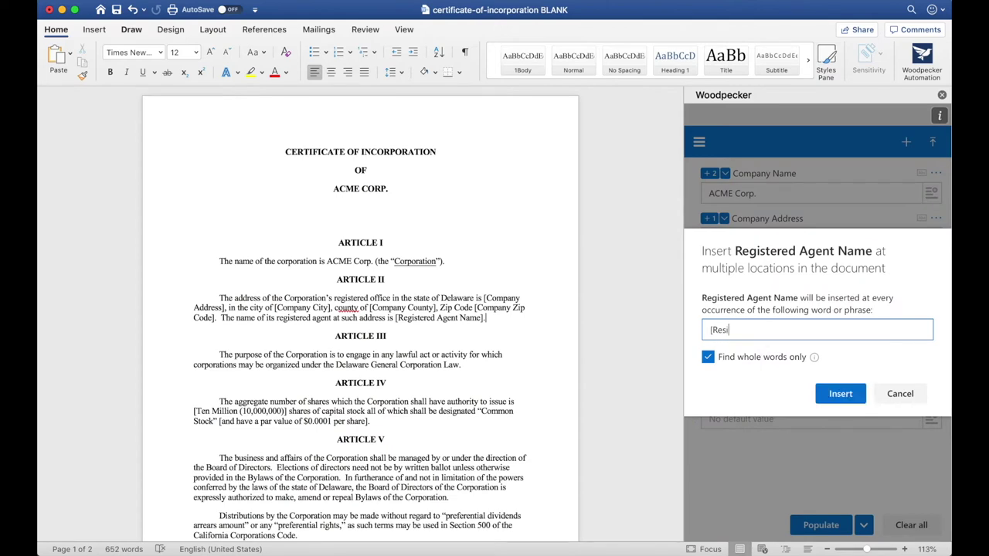
{"action": "type", "text": "gistered Agent Name"}
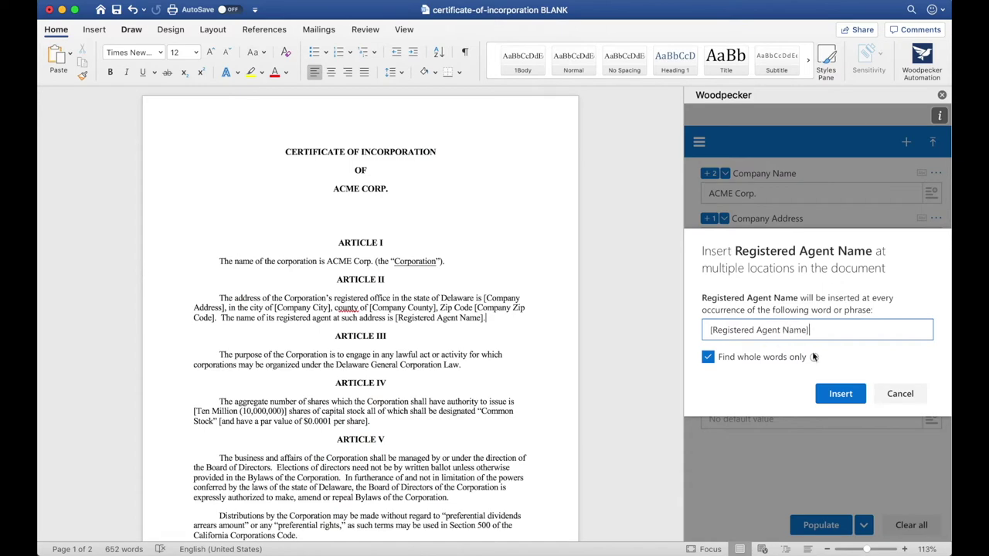
{"action": "left_click", "coordinate": [842, 398]}
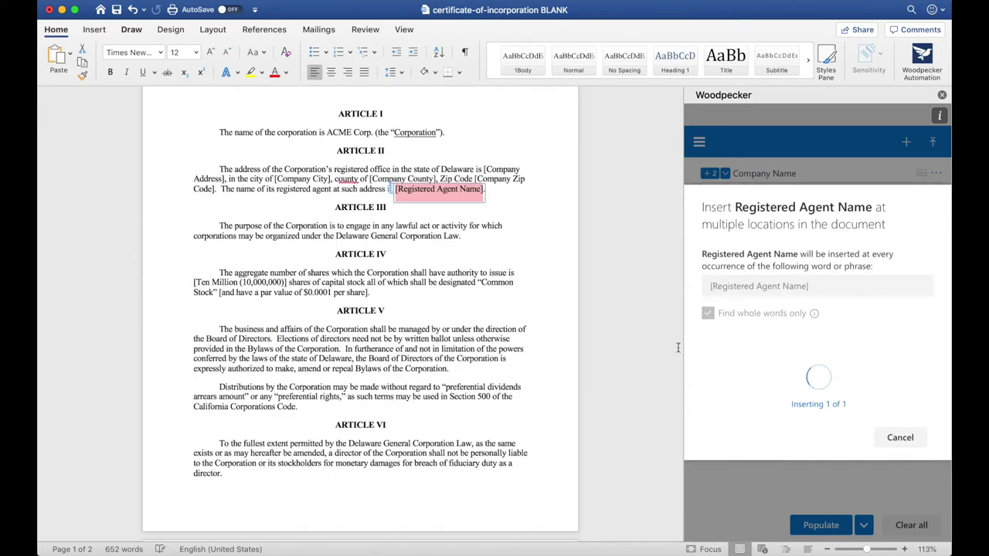
{"action": "left_click", "coordinate": [499, 199]}
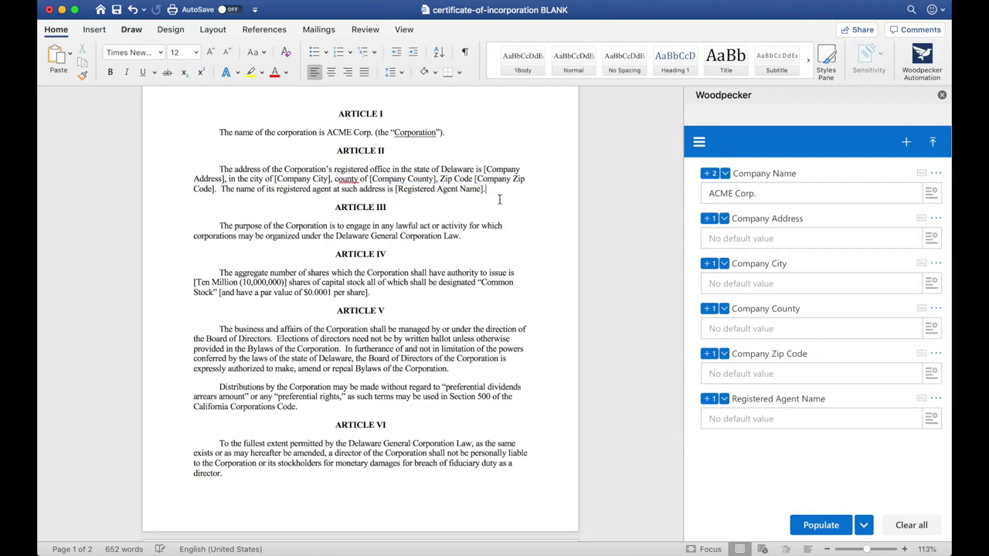
{"action": "key", "text": "super+z"}
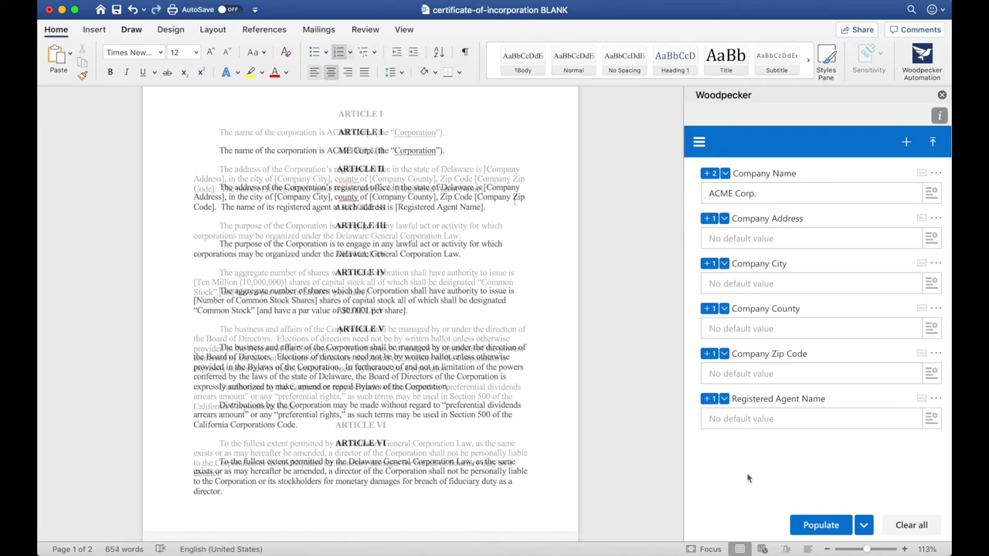
Create a Number-type 'Number of Common Stock Shares' field and link Article IV's share-count placeholder.
{"action": "left_click", "coordinate": [904, 146]}
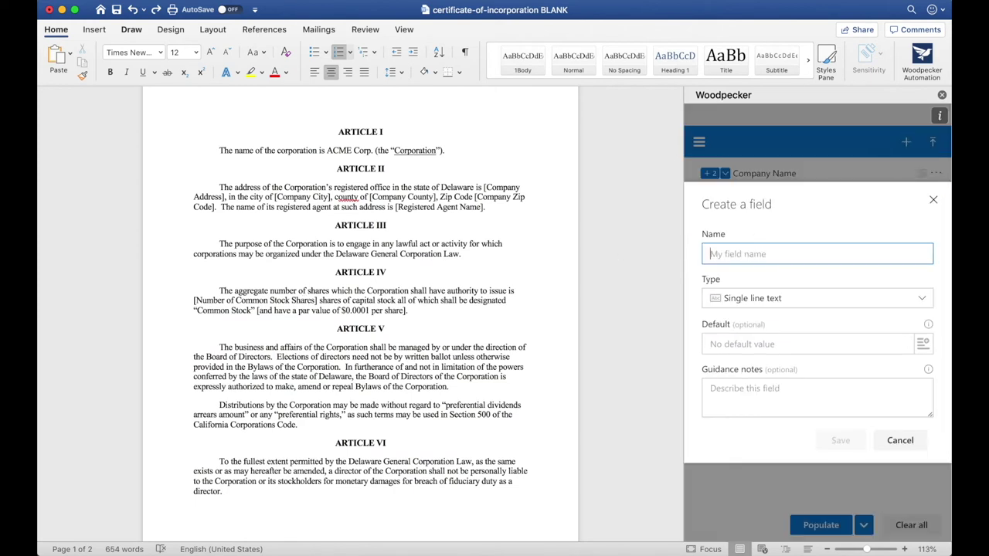
{"action": "type", "text": "Number of Comm"}
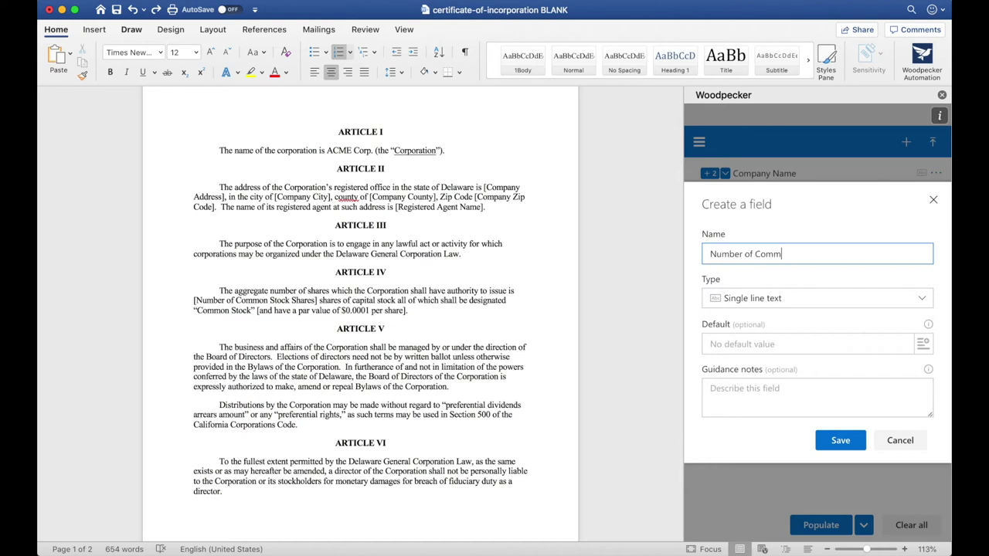
{"action": "type", "text": "on Stock Shares"}
{"action": "left_click", "coordinate": [746, 301]}
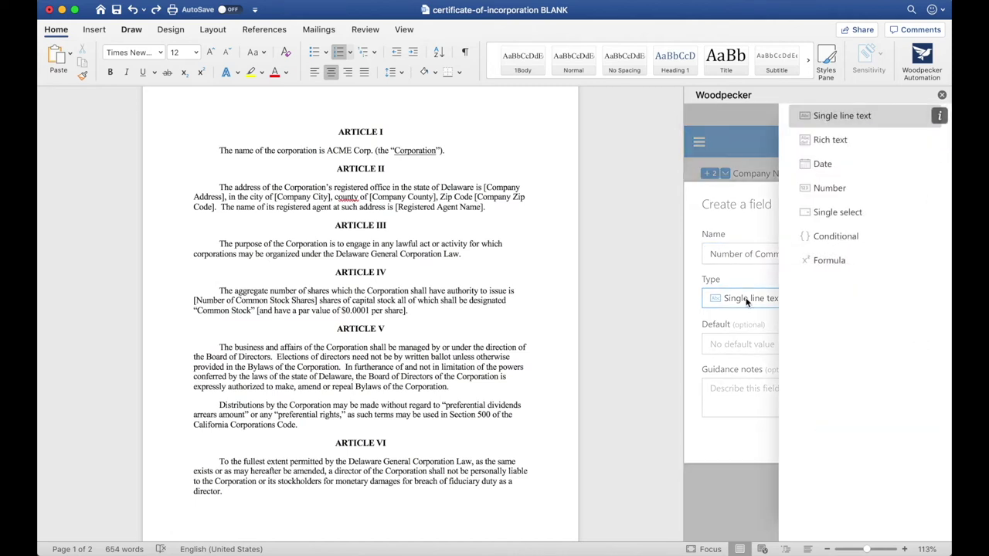
{"action": "left_click", "coordinate": [817, 188]}
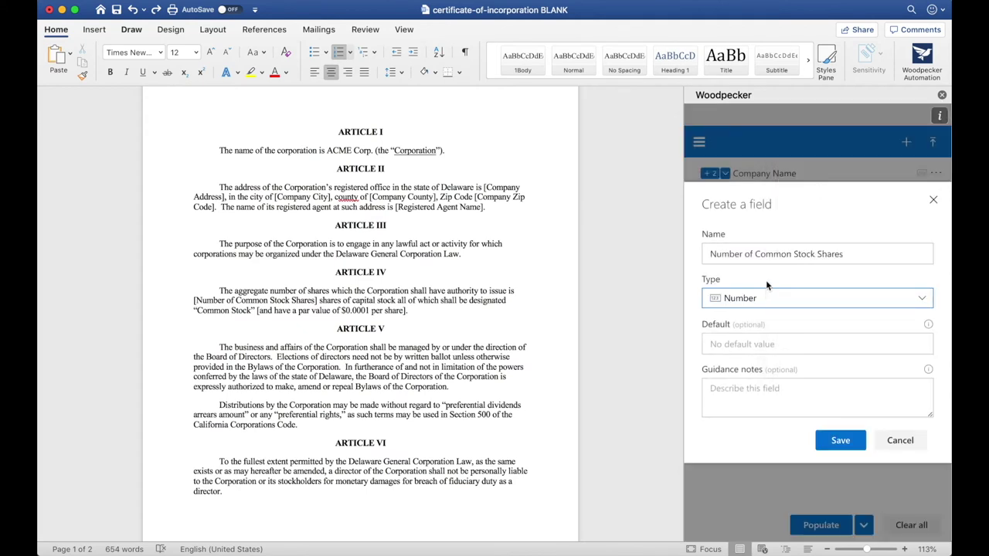
{"action": "left_click", "coordinate": [834, 442]}
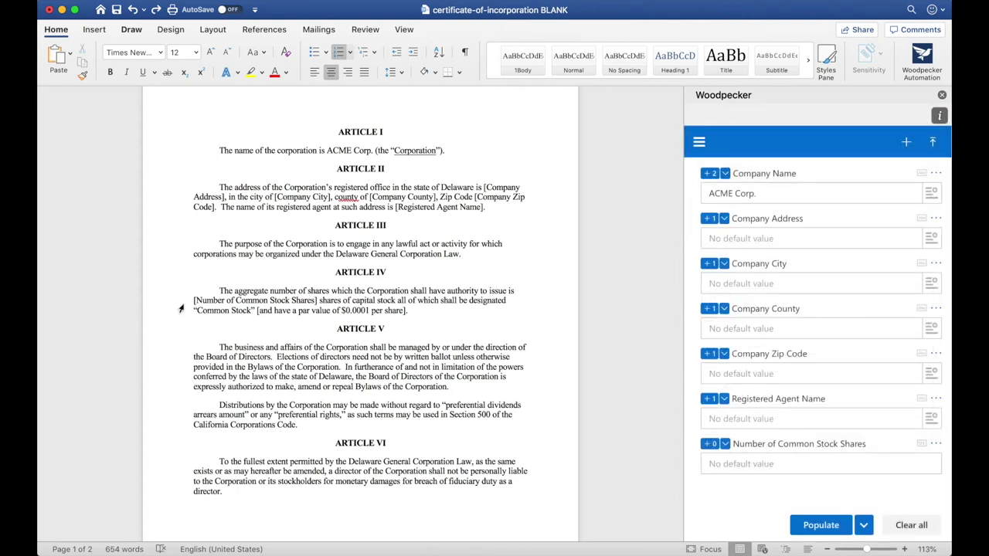
{"action": "left_click_drag", "start_coordinate": [194, 300], "coordinate": [317, 299]}
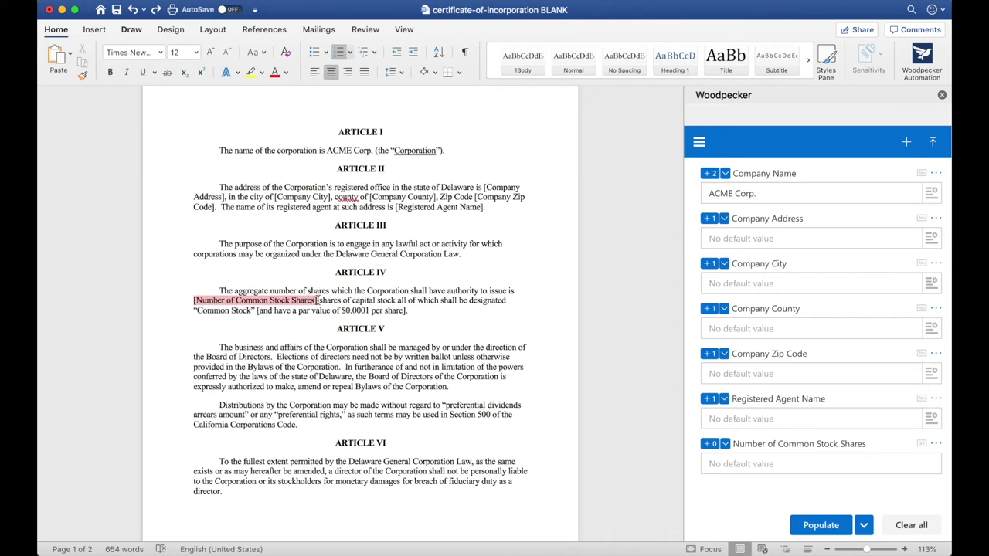
{"action": "left_click", "coordinate": [707, 445]}
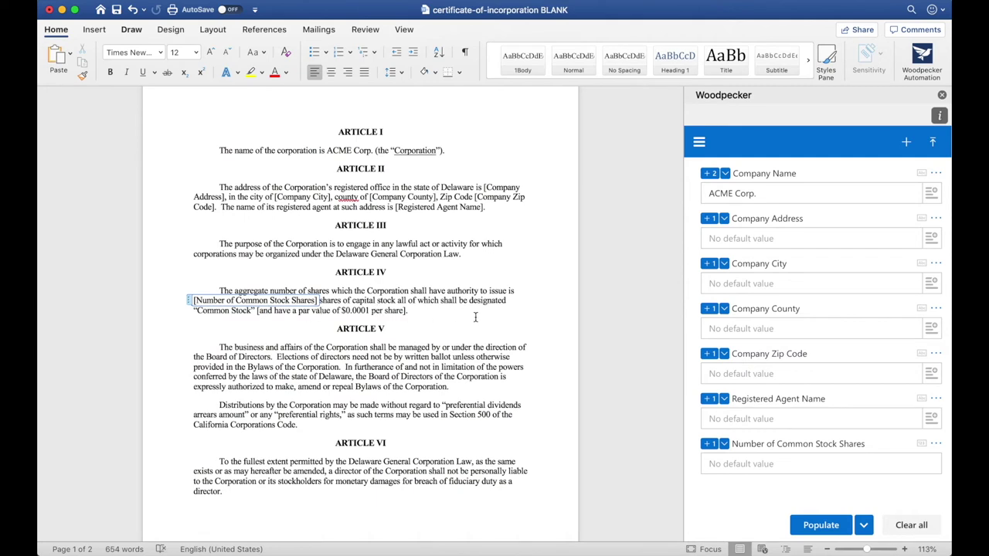
Create a new Number field named Par Value in the Woodpecker pane.
{"action": "left_click", "coordinate": [906, 141]}
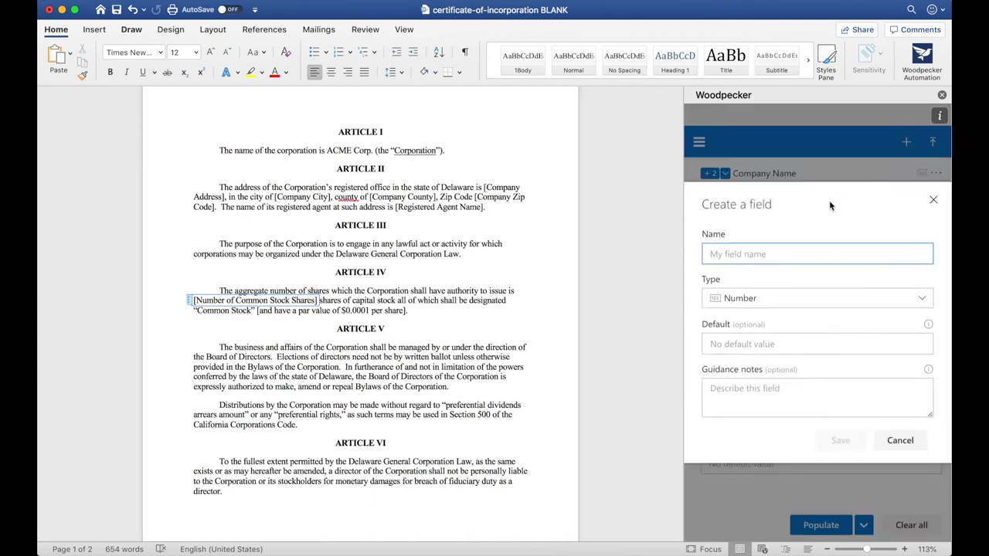
{"action": "type", "text": "Par Value"}
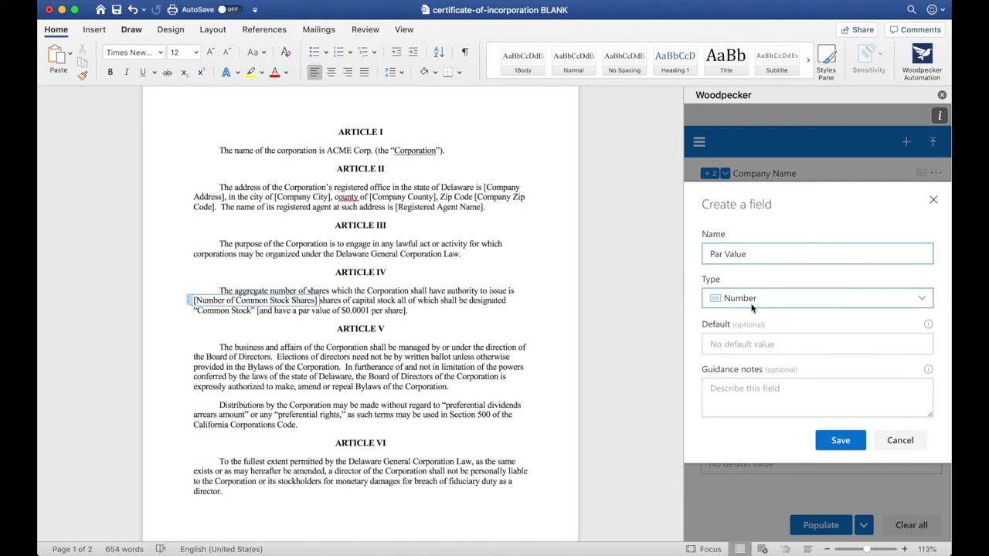
{"action": "left_click", "coordinate": [831, 442]}
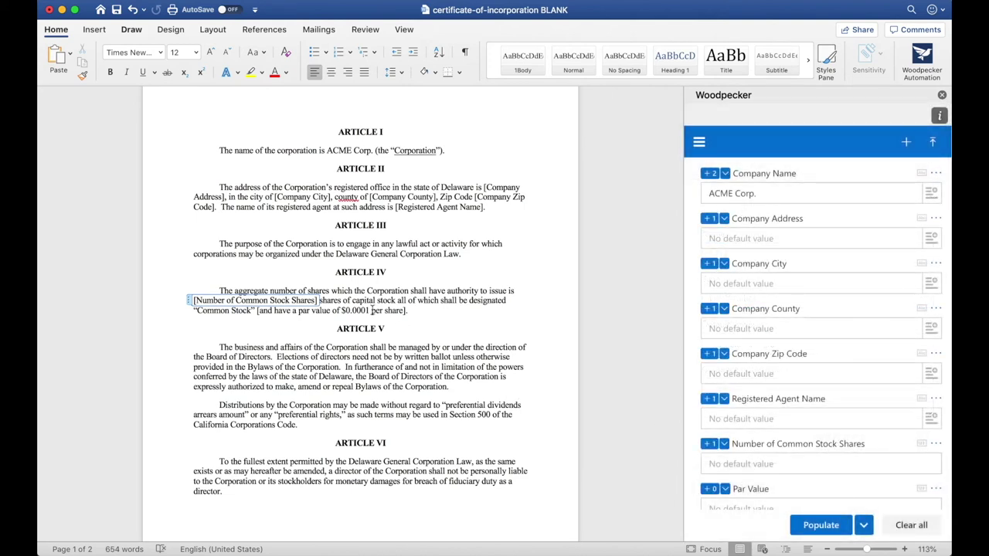
Replace Article IV's $0.0001 par value amount with a linked [Par Value] placeholder.
{"action": "left_click", "coordinate": [348, 310]}
{"action": "left_click_drag", "start_coordinate": [342, 310], "coordinate": [360, 314]}
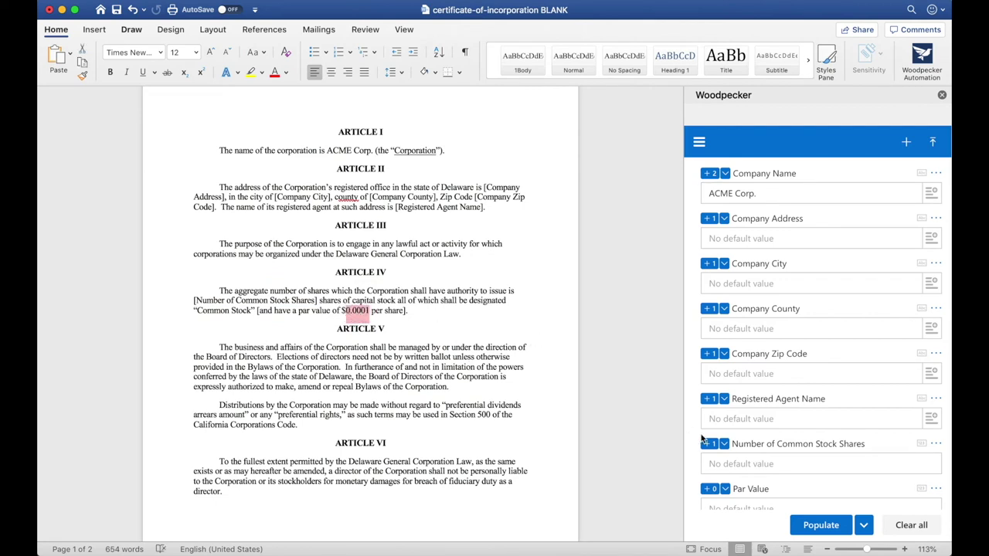
{"action": "scroll", "coordinate": [715, 452], "scroll_direction": "down", "scroll_amount": 2}
{"action": "left_click", "coordinate": [709, 449]}
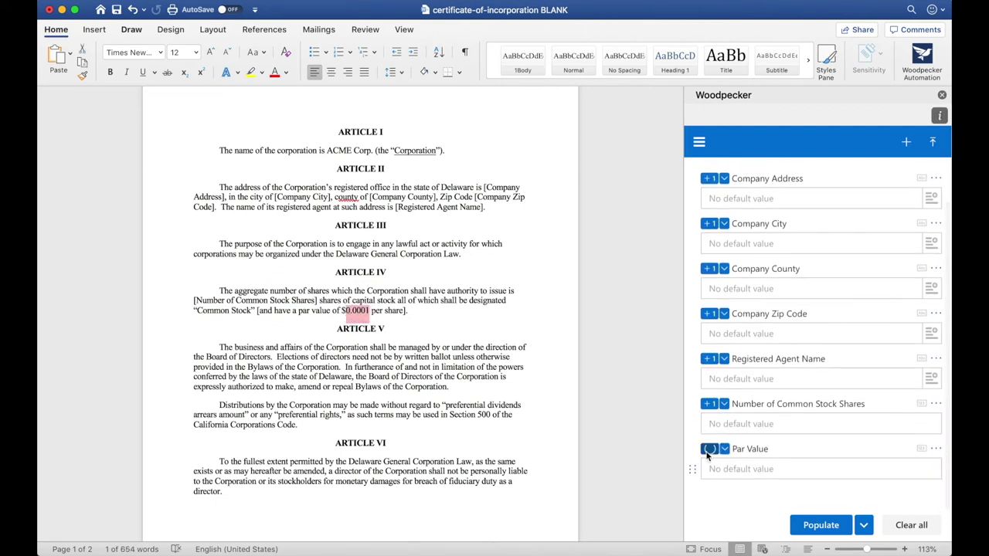
{"action": "left_click", "coordinate": [421, 311]}
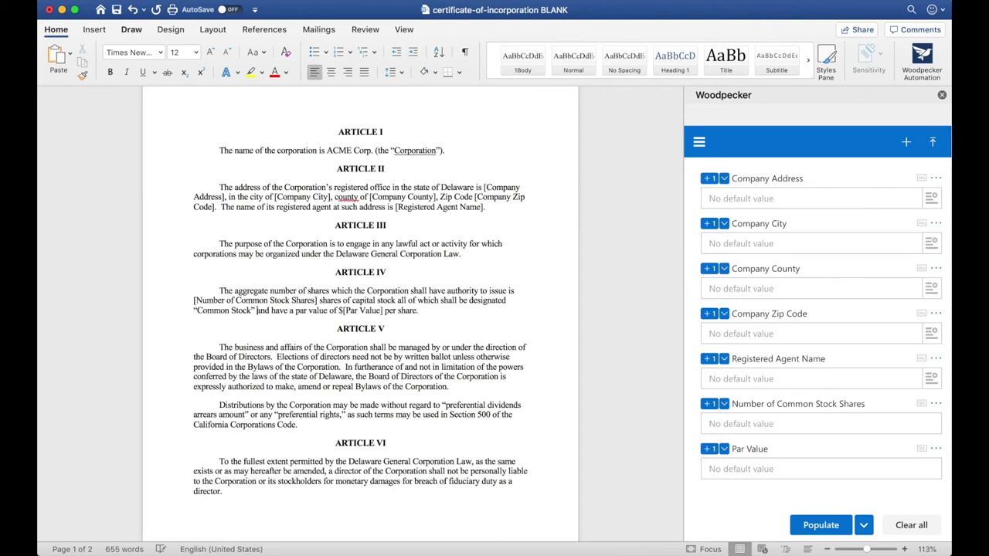
{"action": "scroll", "coordinate": [555, 347], "scroll_direction": "down", "scroll_amount": 5}
Create an Incorporator Name field of type Single line text.
{"action": "scroll", "coordinate": [555, 348], "scroll_direction": "down", "scroll_amount": 10}
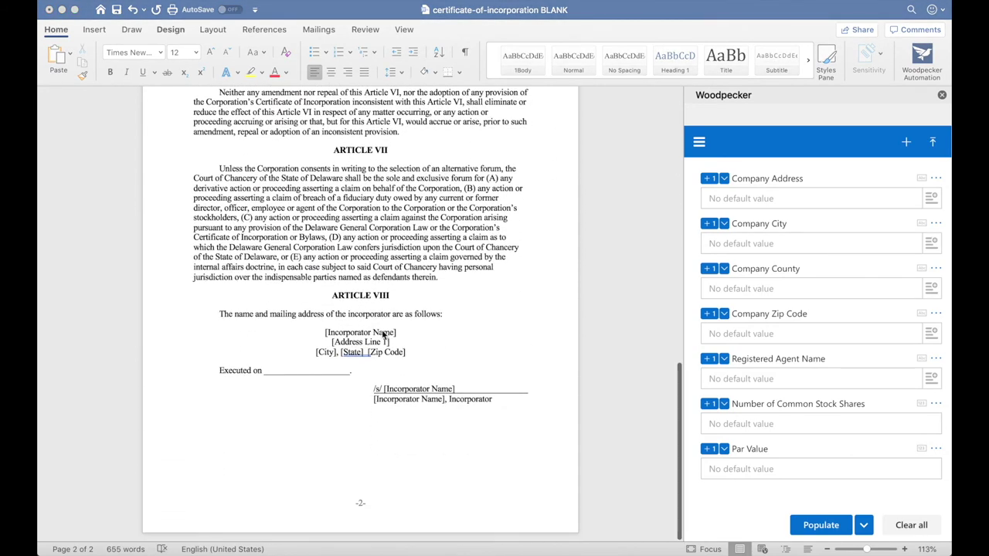
{"action": "scroll", "coordinate": [451, 340], "scroll_direction": "down", "scroll_amount": 1}
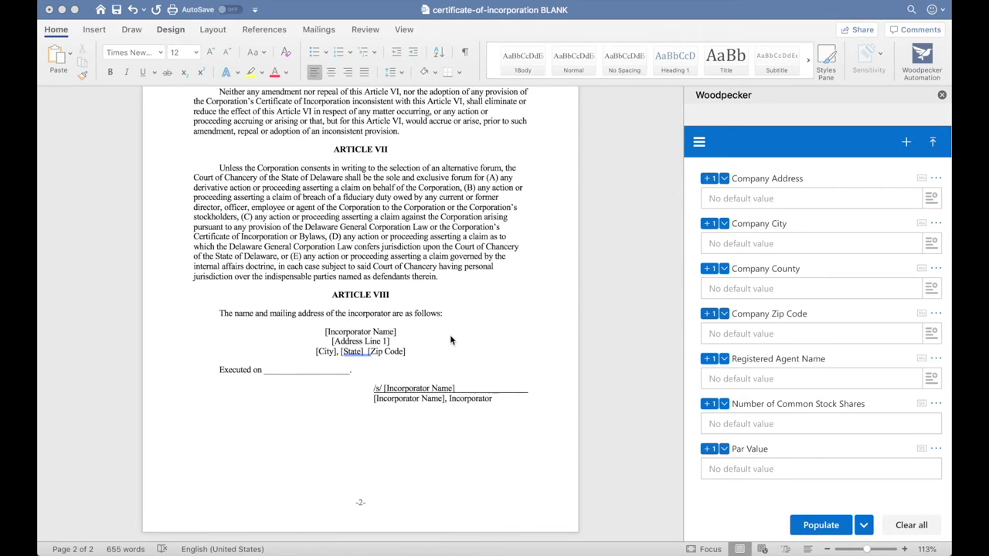
{"action": "left_click", "coordinate": [908, 146]}
{"action": "type", "text": "Incorporat"}
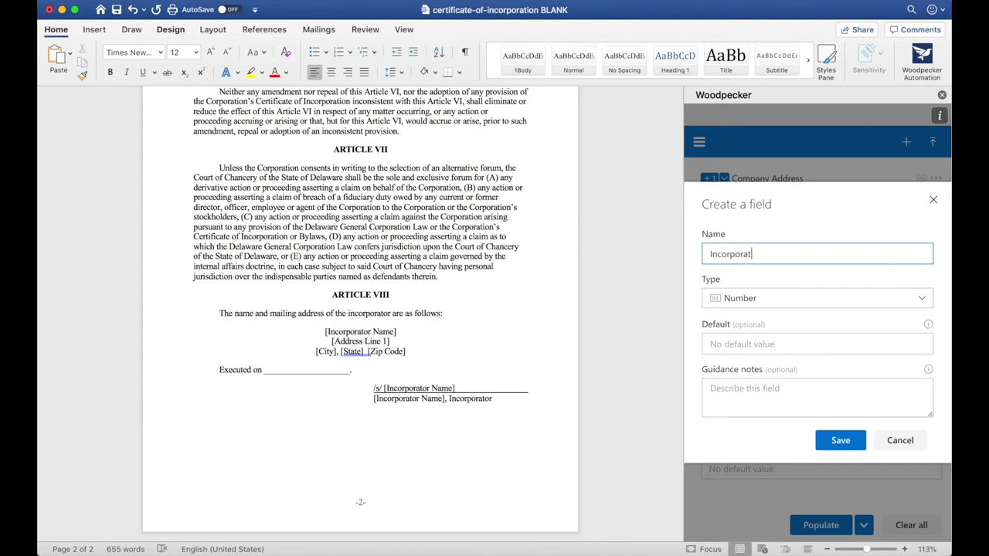
{"action": "type", "text": "or Name"}
{"action": "left_click", "coordinate": [821, 299]}
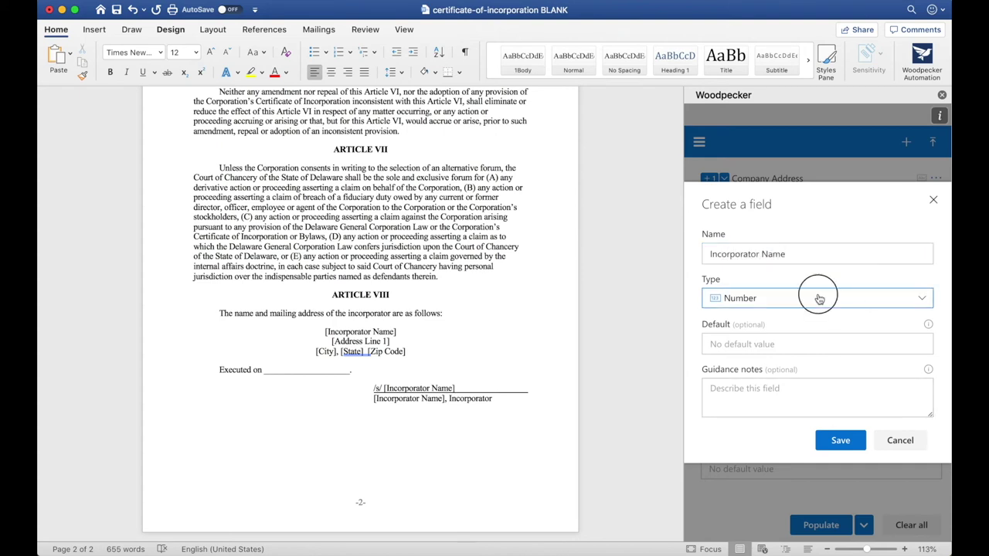
{"action": "left_click", "coordinate": [843, 118]}
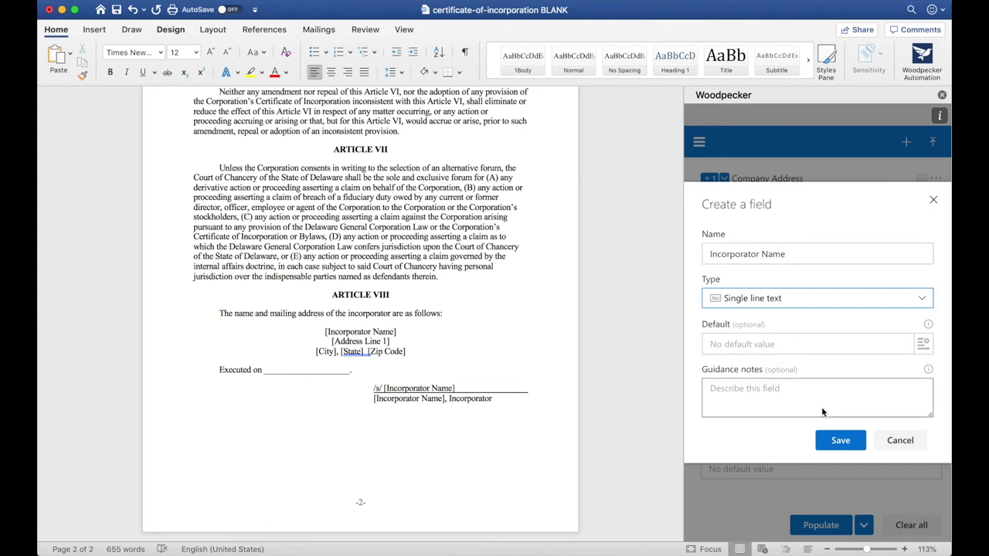
{"action": "left_click", "coordinate": [833, 442]}
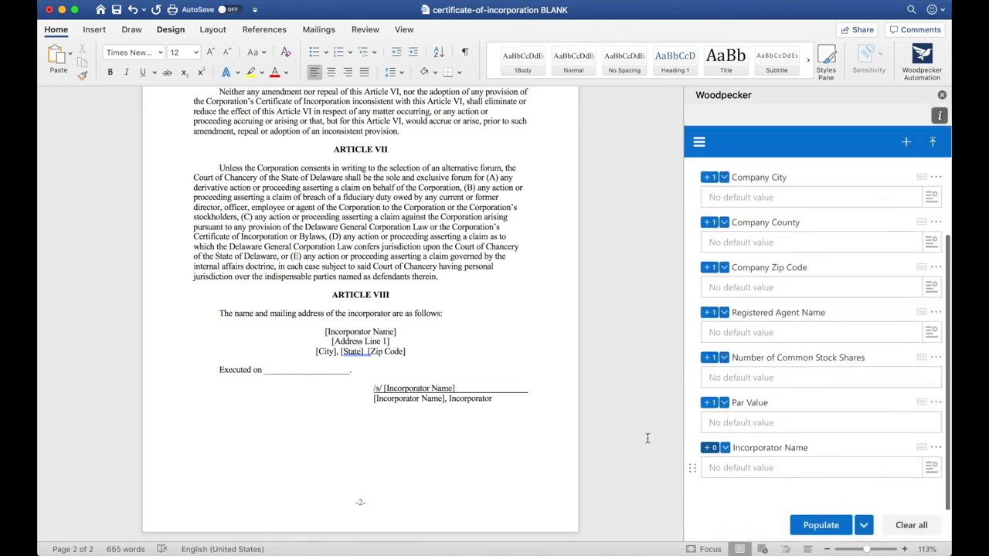
Link Article VIII's first [Incorporator Name] placeholder to the Incorporator Name field.
{"action": "left_click", "coordinate": [324, 331]}
{"action": "left_click_drag", "start_coordinate": [324, 331], "coordinate": [396, 332]}
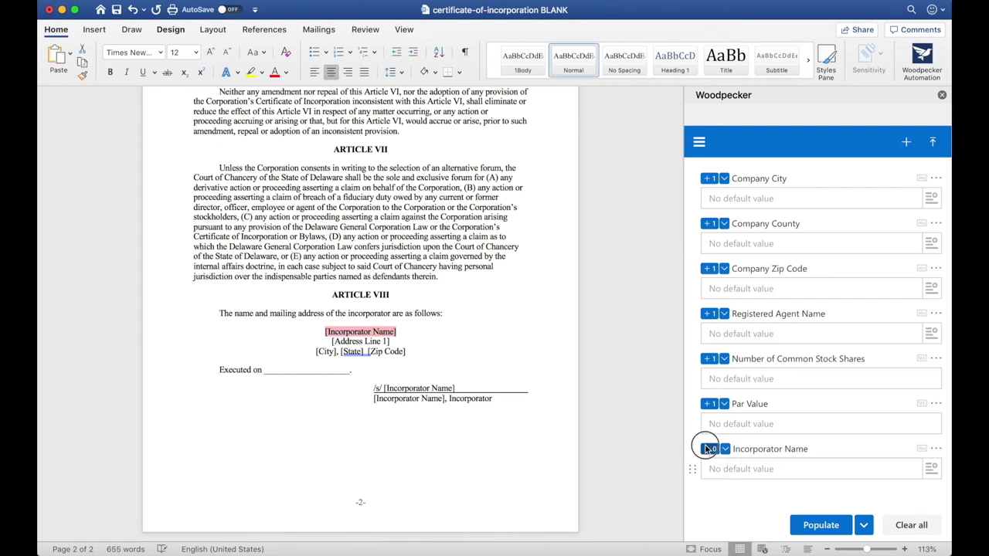
{"action": "left_click", "coordinate": [709, 449]}
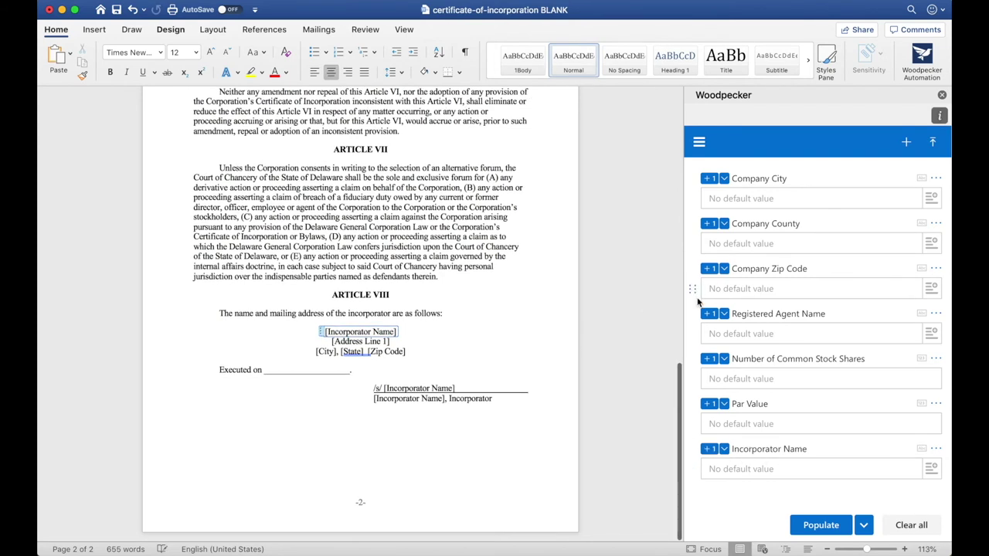
Create a new field named Incorporator Address.
{"action": "left_click", "coordinate": [906, 144]}
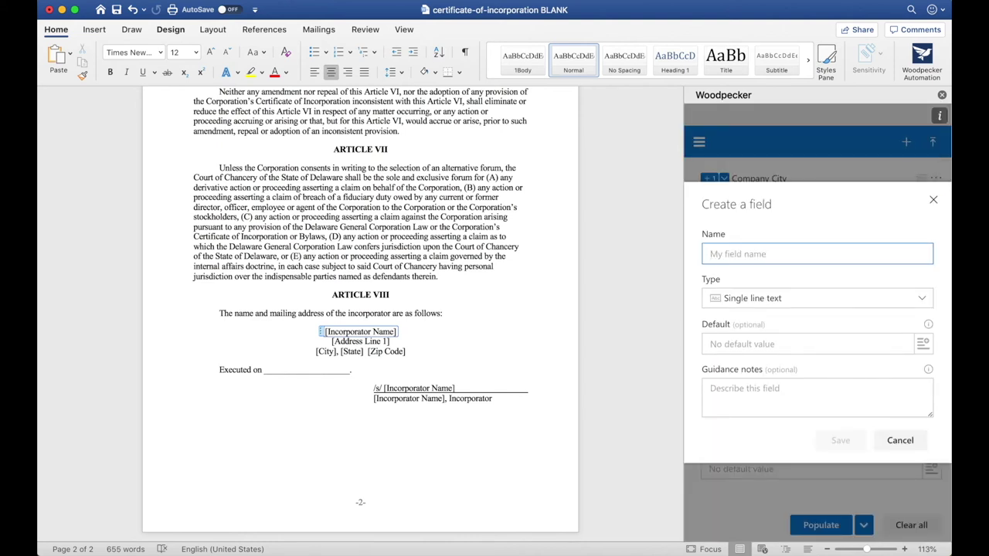
{"action": "type", "text": "Incor"}
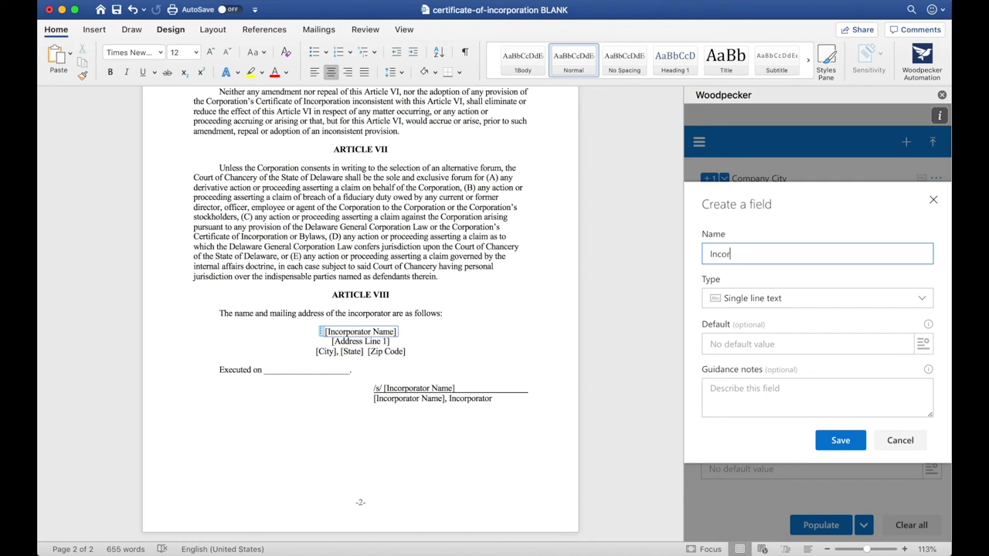
{"action": "type", "text": "porator Address"}
{"action": "left_click", "coordinate": [840, 440]}
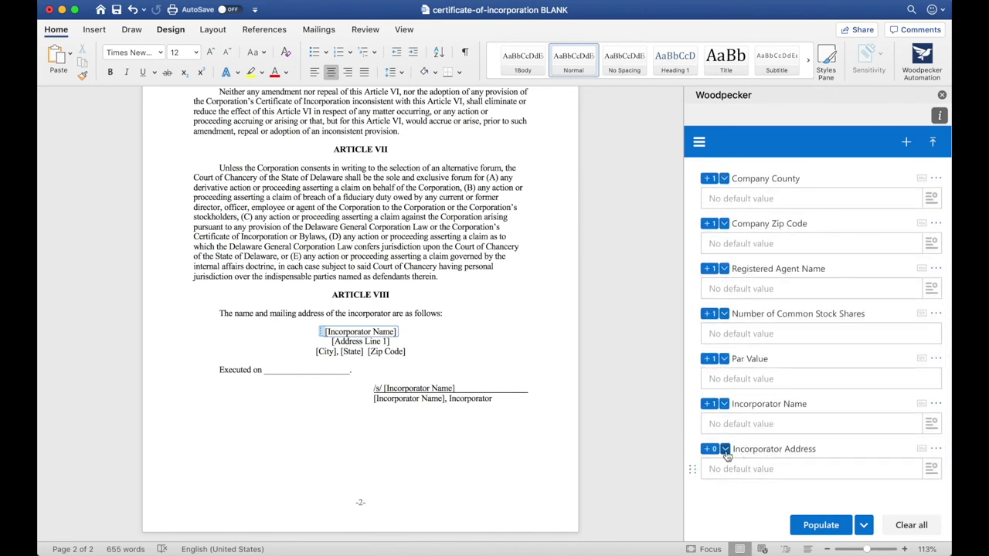
Bulk insert Incorporator Address in place of every [Address Line 1].
{"action": "left_click", "coordinate": [726, 456]}
{"action": "left_click", "coordinate": [742, 469]}
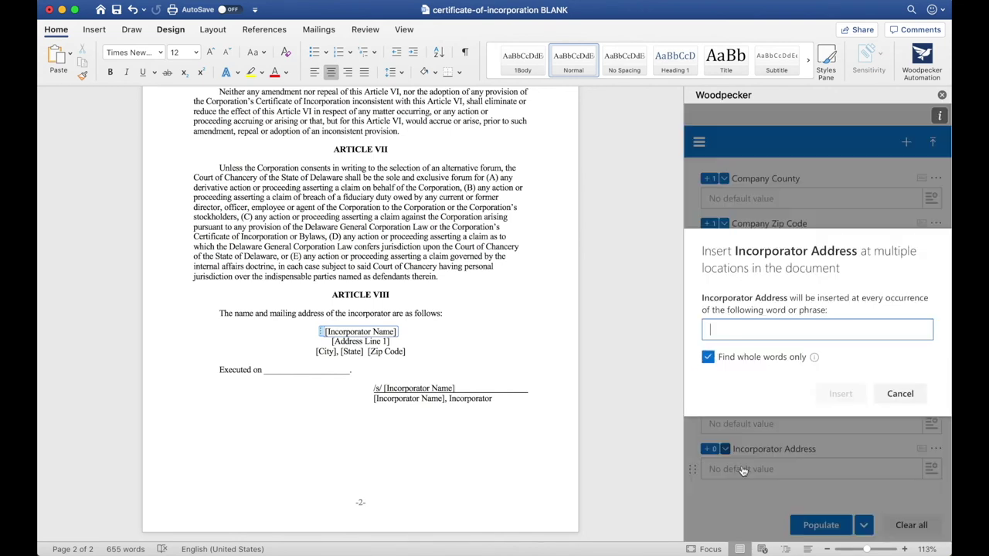
{"action": "type", "text": "[Add"}
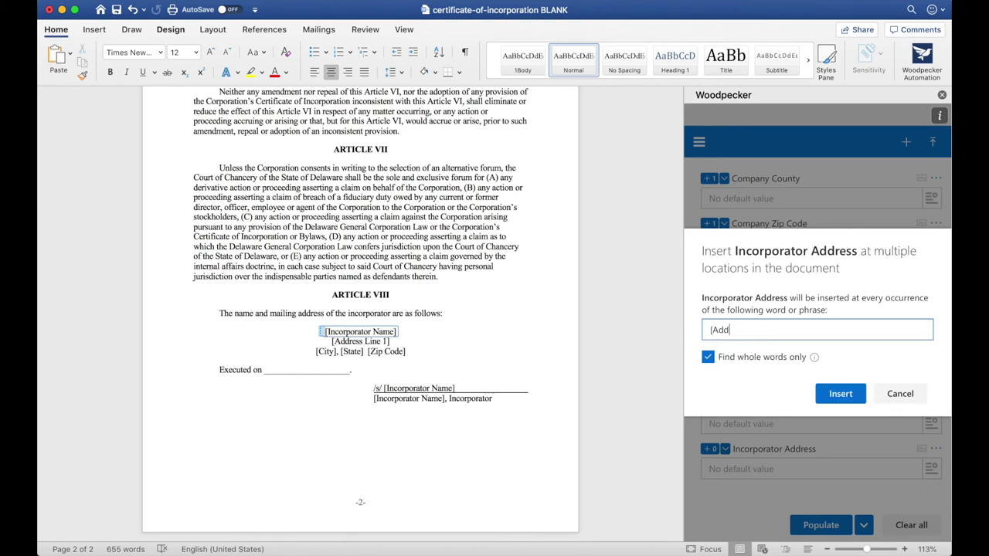
{"action": "type", "text": "ress Line 1]"}
{"action": "left_click", "coordinate": [840, 394]}
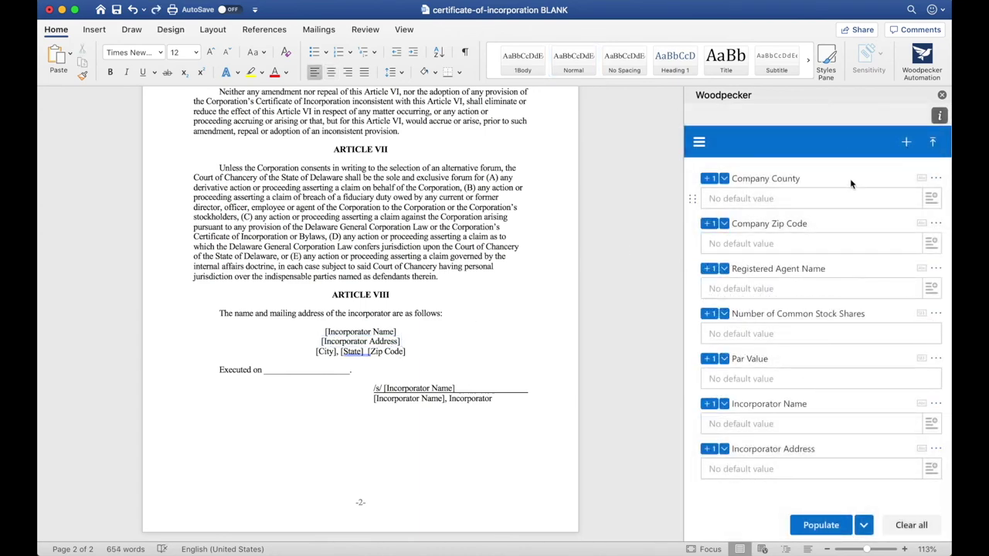
Create a City field and bulk insert it wherever [City] appears.
{"action": "left_click", "coordinate": [906, 142]}
{"action": "type", "text": "City"}
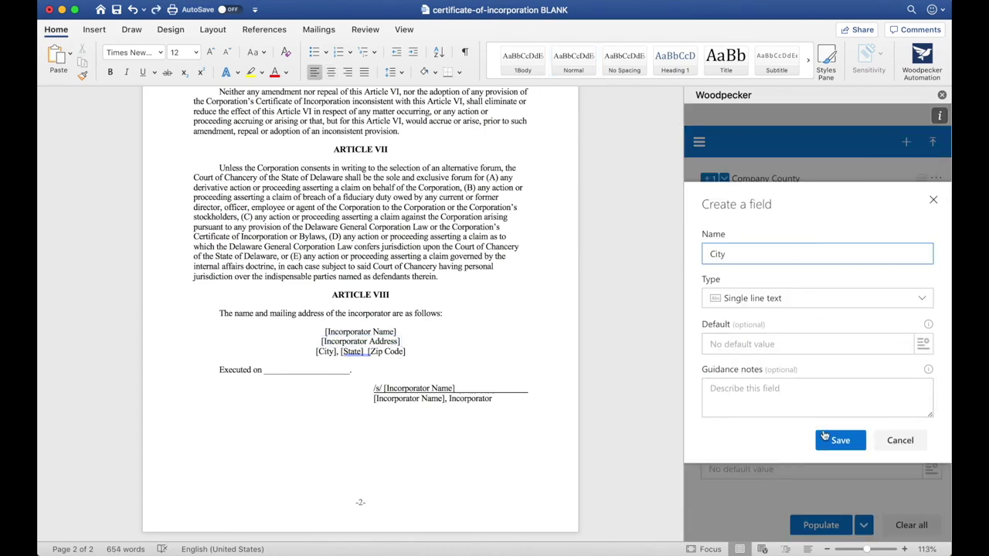
{"action": "left_click", "coordinate": [841, 441]}
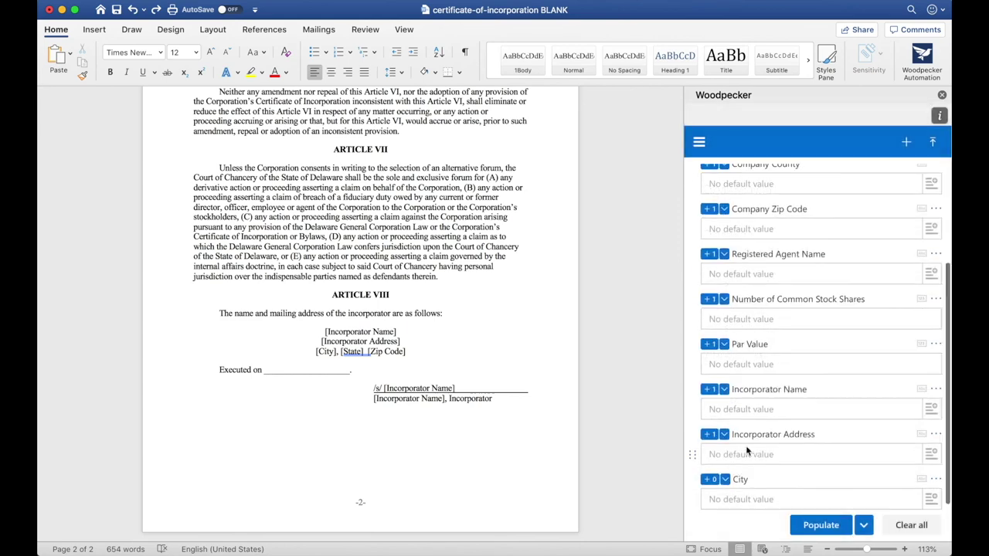
{"action": "left_click", "coordinate": [726, 449]}
{"action": "left_click", "coordinate": [747, 468]}
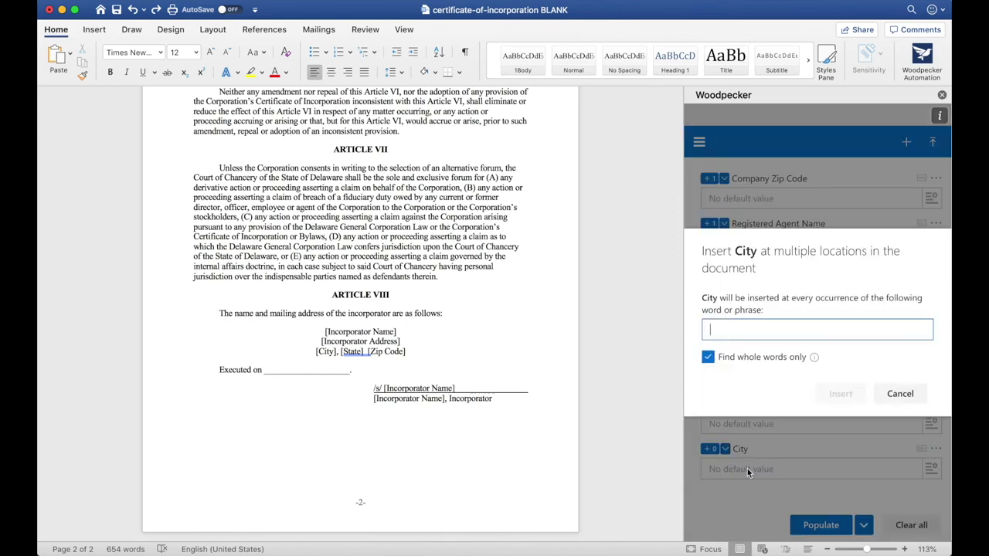
{"action": "type", "text": "[City"}
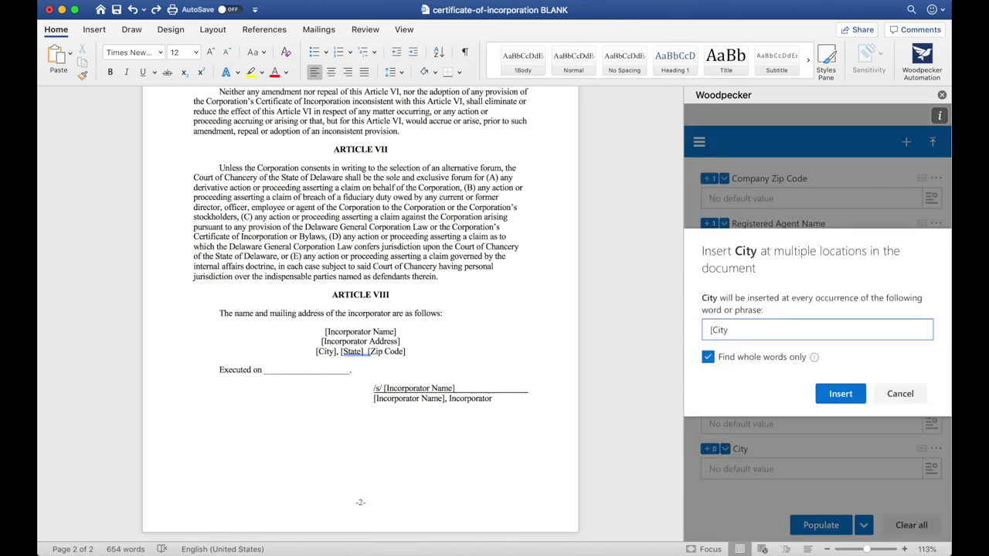
{"action": "left_click", "coordinate": [840, 393]}
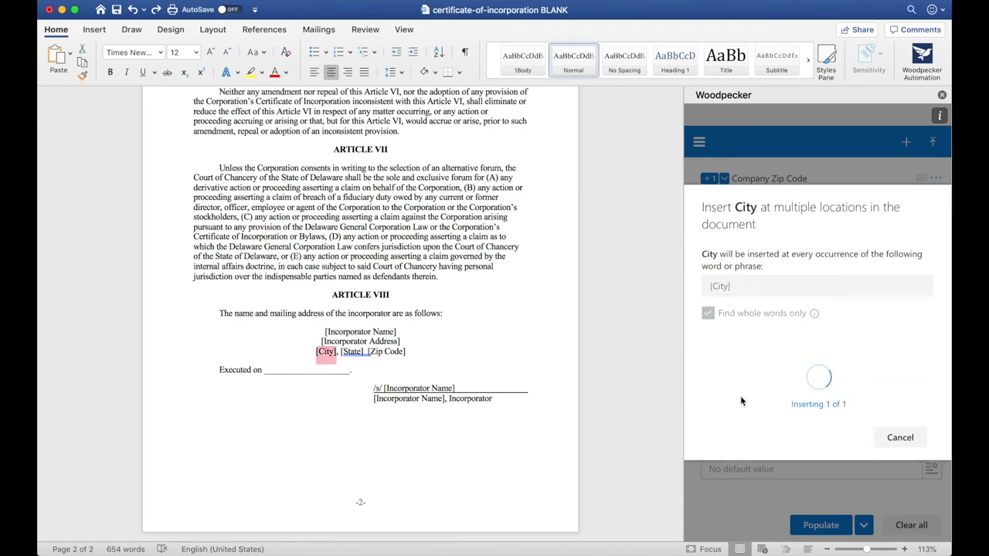
Create a State field and bulk insert it wherever [State] appears.
{"action": "left_click", "coordinate": [907, 141]}
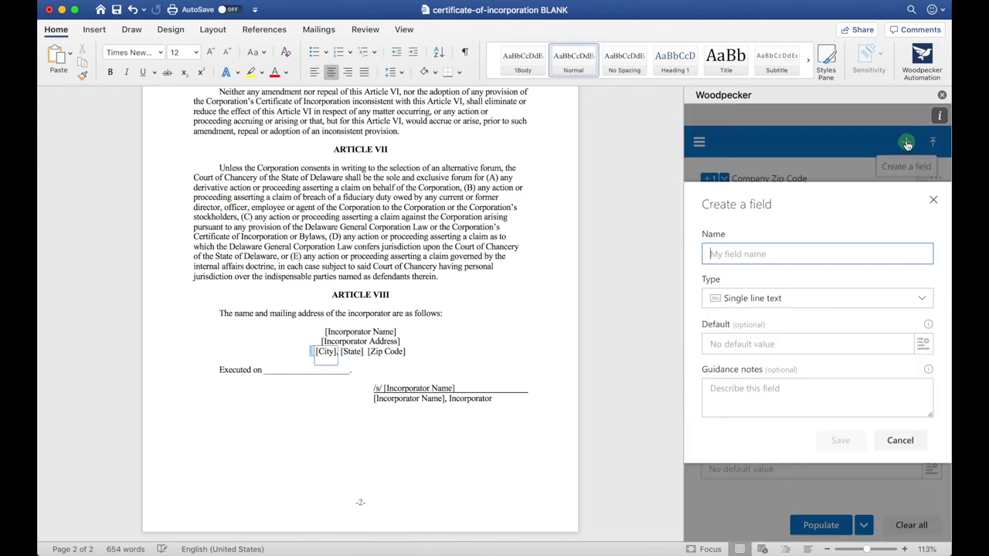
{"action": "type", "text": "State"}
{"action": "left_click", "coordinate": [841, 441]}
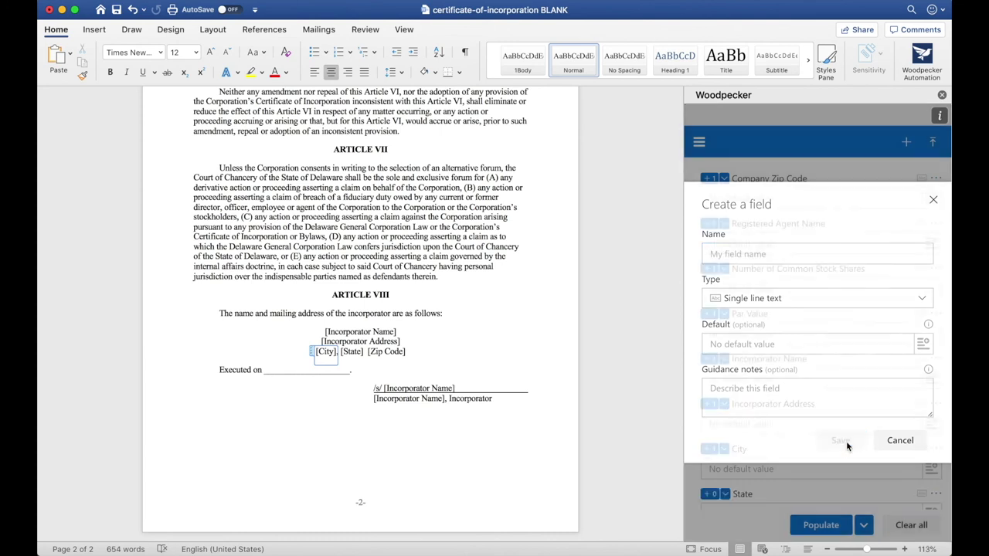
{"action": "scroll", "coordinate": [790, 461], "scroll_direction": "down", "scroll_amount": 1}
{"action": "left_click", "coordinate": [725, 448]}
{"action": "left_click", "coordinate": [748, 468]}
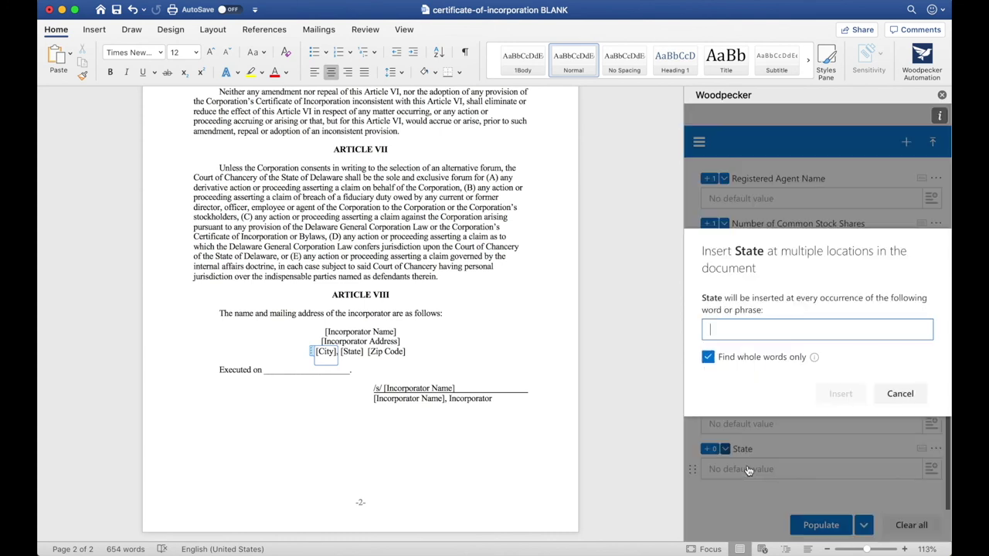
{"action": "type", "text": "[State"}
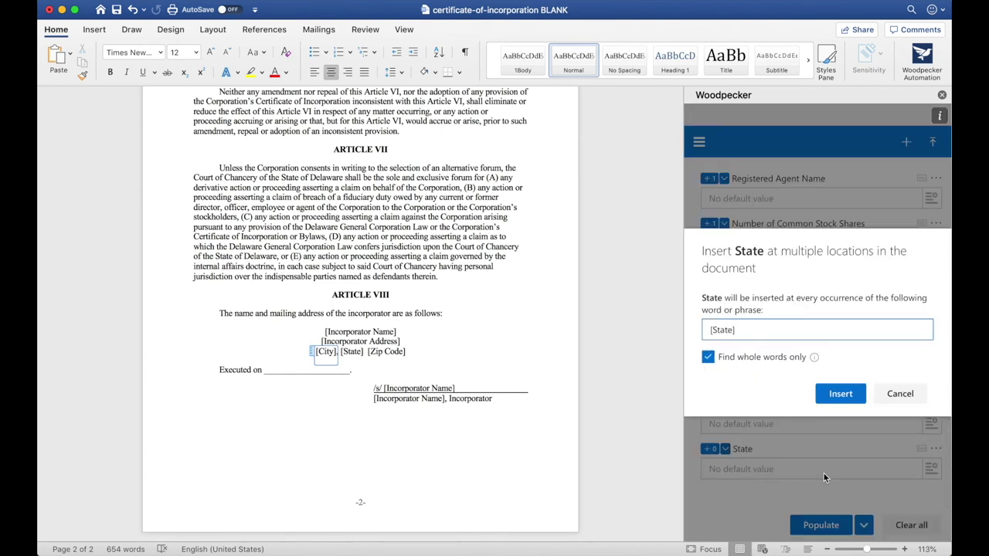
{"action": "left_click", "coordinate": [841, 394]}
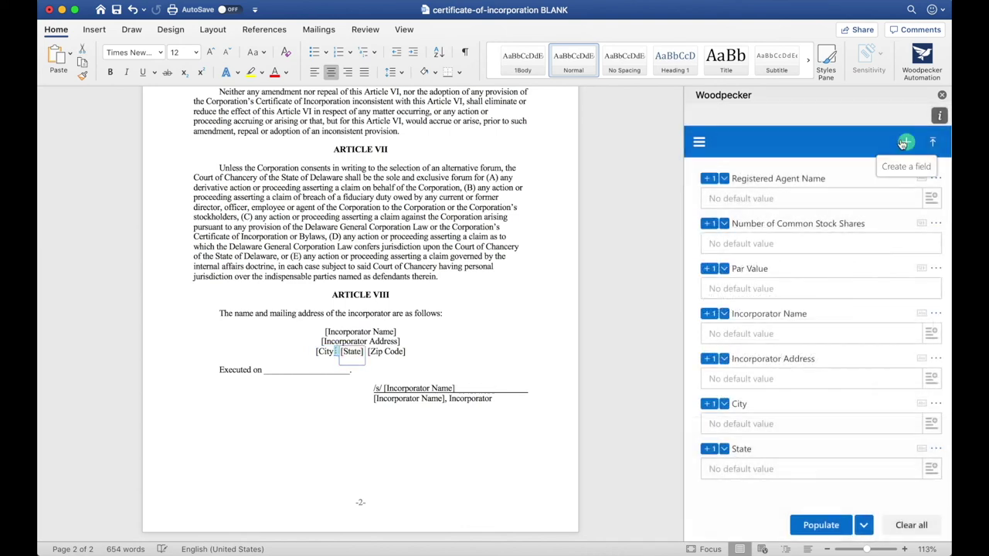
Create a Zip Code field and bulk insert it wherever [Zip Code] appears.
{"action": "left_click", "coordinate": [904, 142]}
{"action": "type", "text": "Zip"}
{"action": "key", "text": "BackSpace"}
{"action": "key", "text": "BackSpace"}
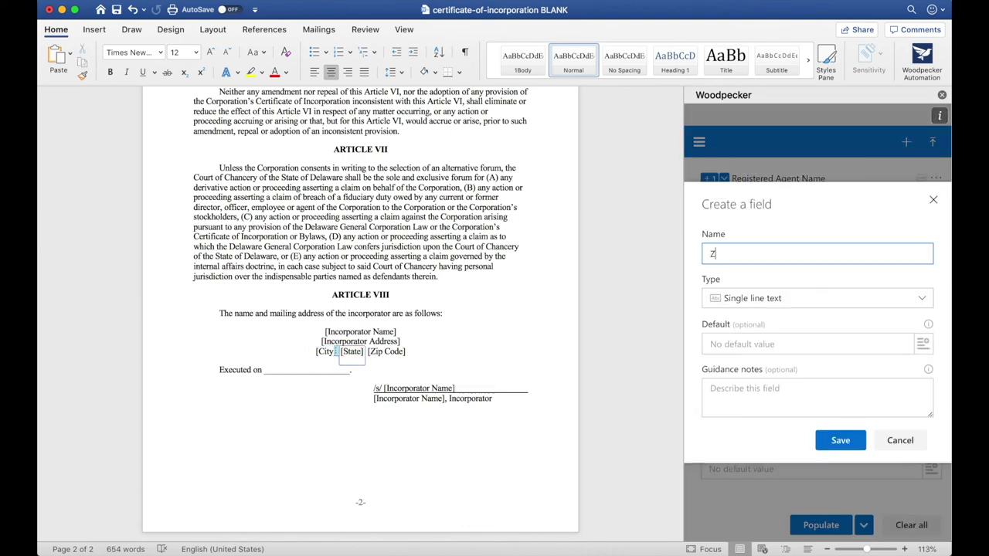
{"action": "type", "text": "ip Code"}
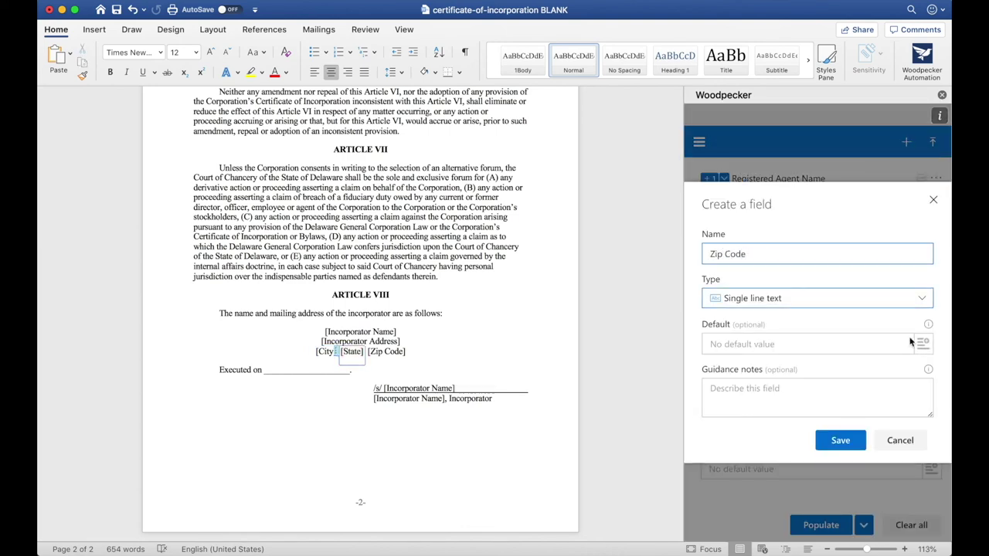
{"action": "left_click", "coordinate": [840, 440]}
{"action": "left_click", "coordinate": [725, 458]}
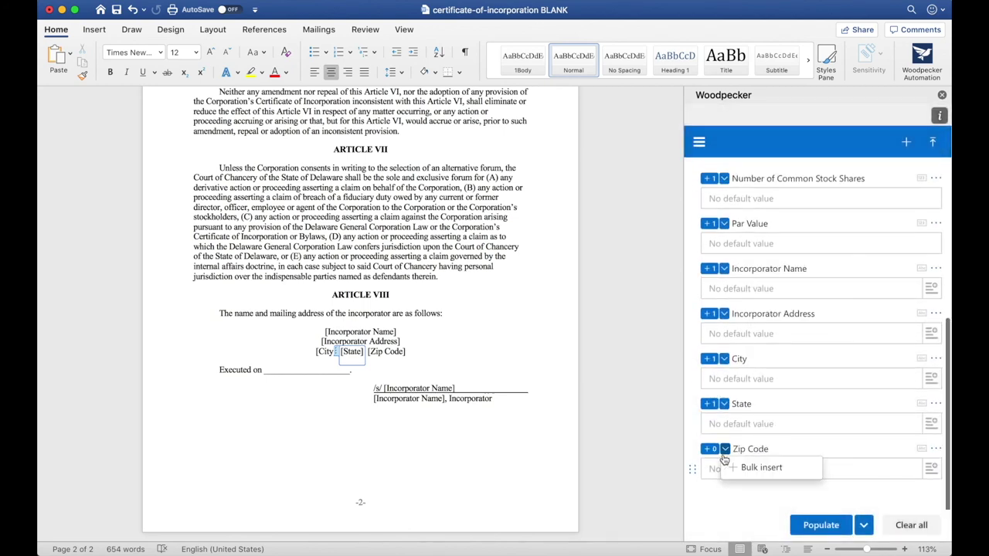
{"action": "left_click", "coordinate": [746, 470]}
{"action": "type", "text": "[Zip code"}
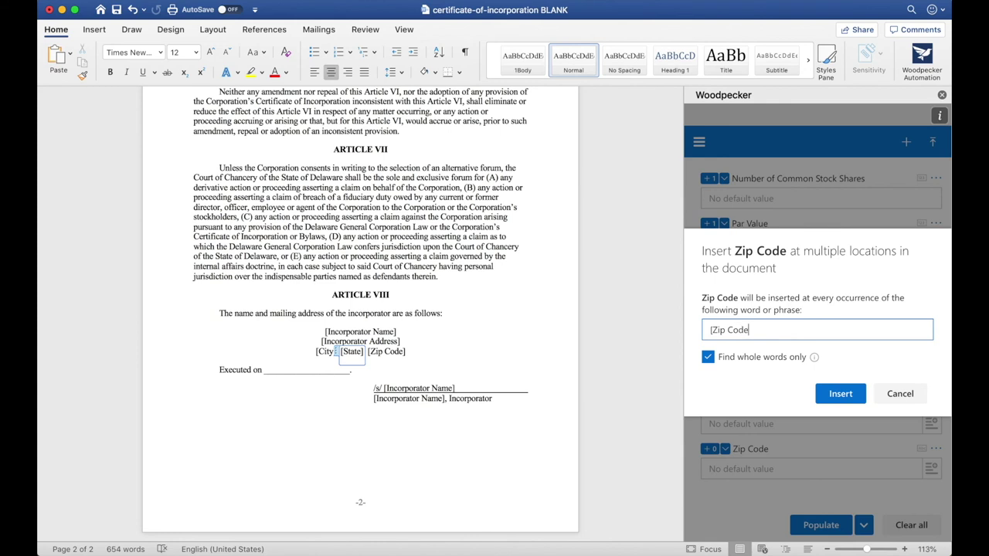
{"action": "left_click", "coordinate": [846, 395]}
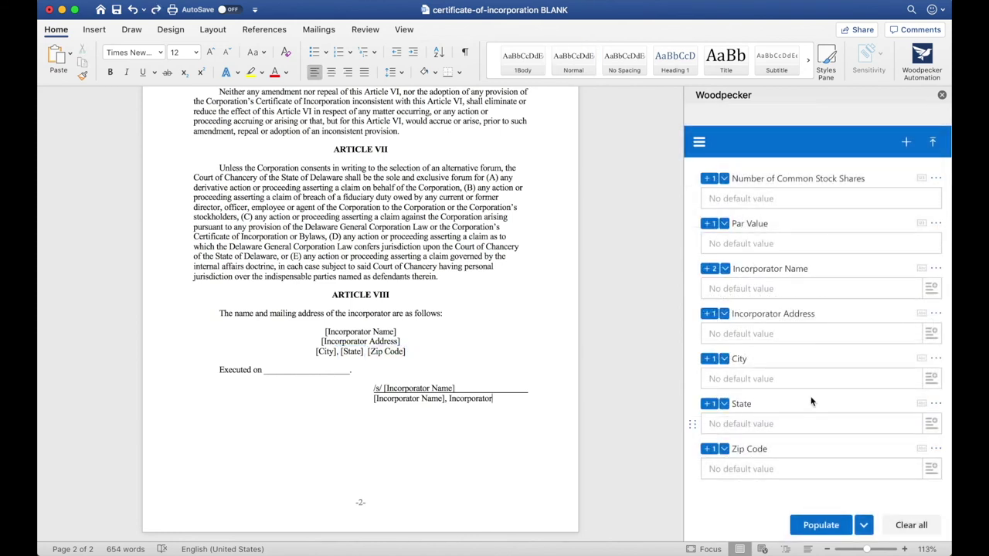
Link the signature-line and below-signature [Incorporator Name] placeholders to the Incorporator Name field.
{"action": "left_click", "coordinate": [401, 389]}
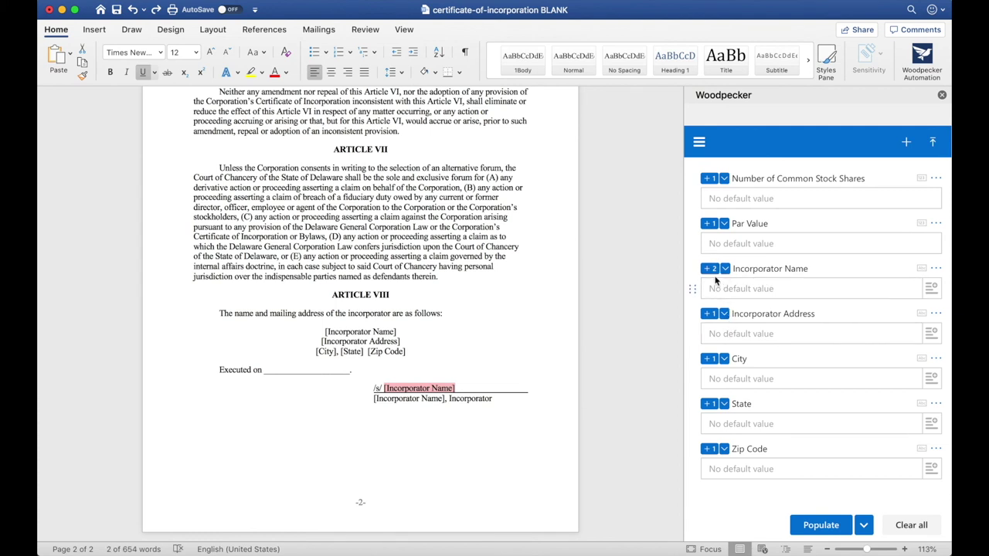
{"action": "left_click", "coordinate": [709, 269]}
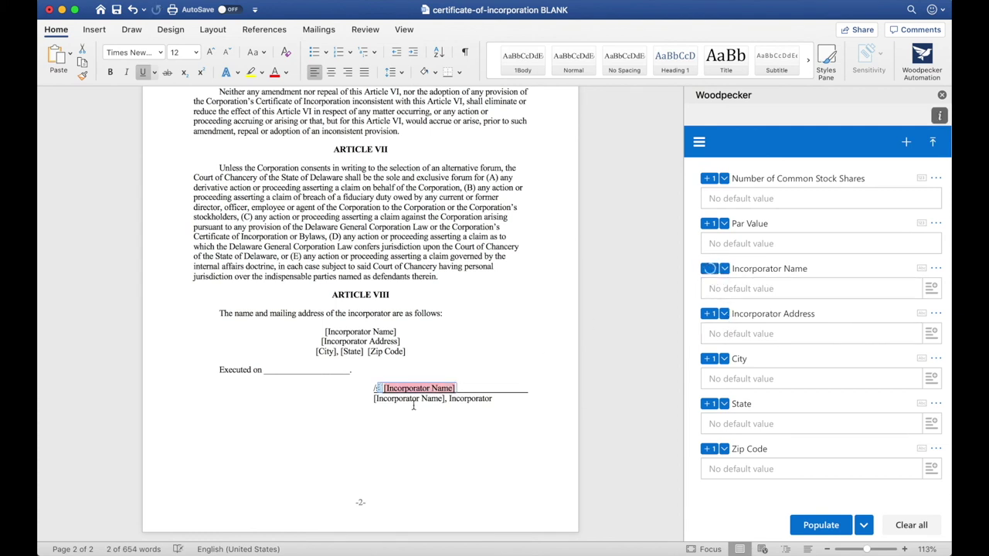
{"action": "left_click_drag", "start_coordinate": [373, 398], "coordinate": [445, 399]}
{"action": "left_click", "coordinate": [719, 268]}
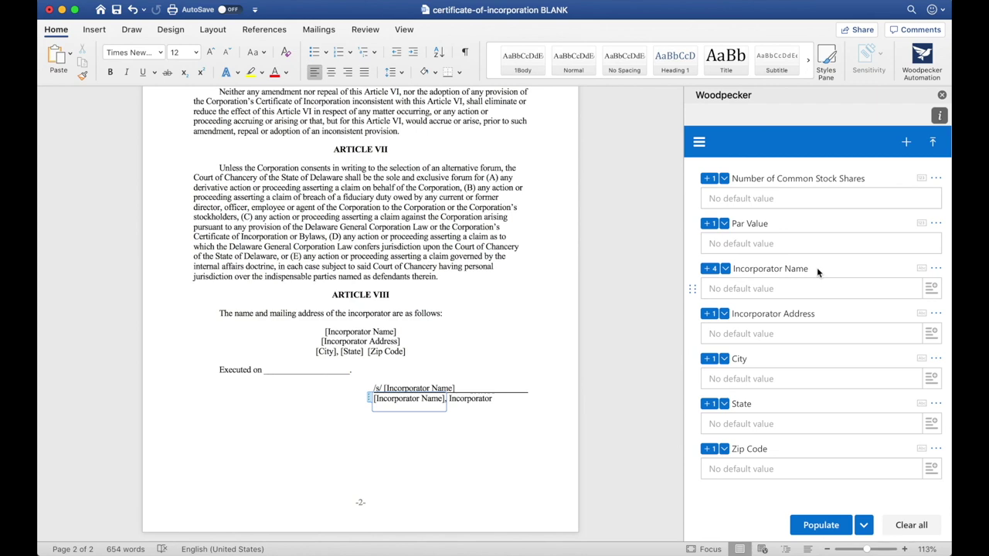
{"action": "scroll", "coordinate": [505, 346], "scroll_direction": "up", "scroll_amount": 20}
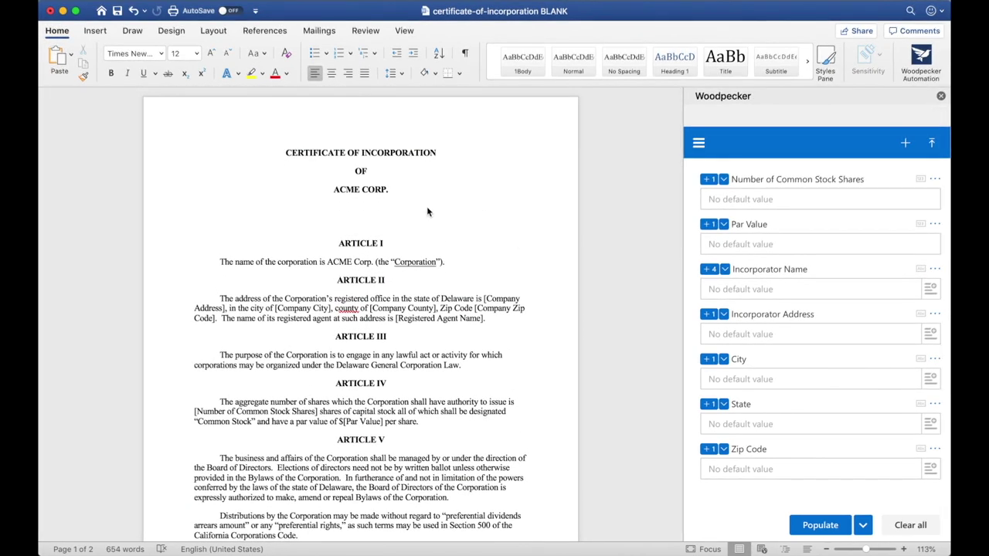
Open Save As for certificate-of-incorporation BLANK.docx as a Word Document.
{"action": "left_click", "coordinate": [118, 1]}
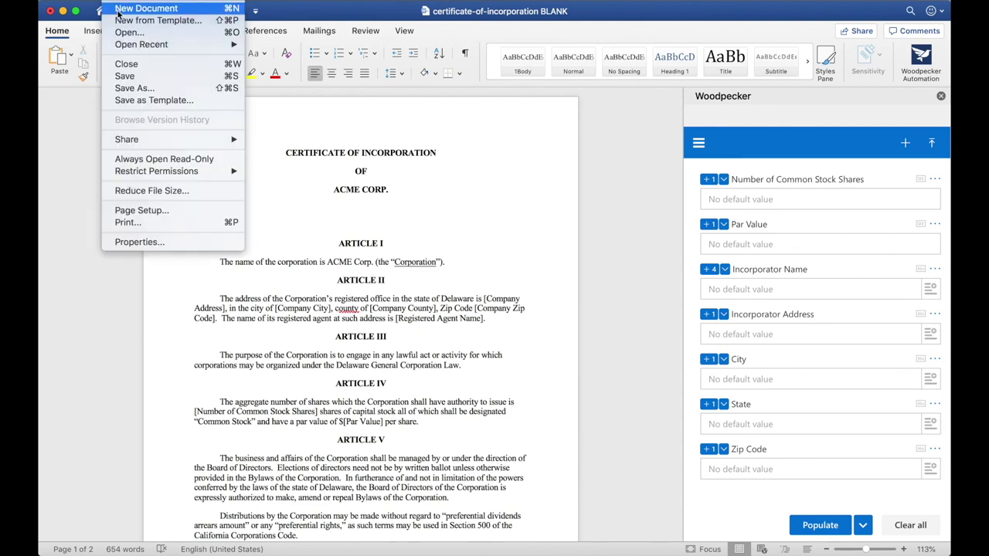
{"action": "left_click", "coordinate": [135, 88]}
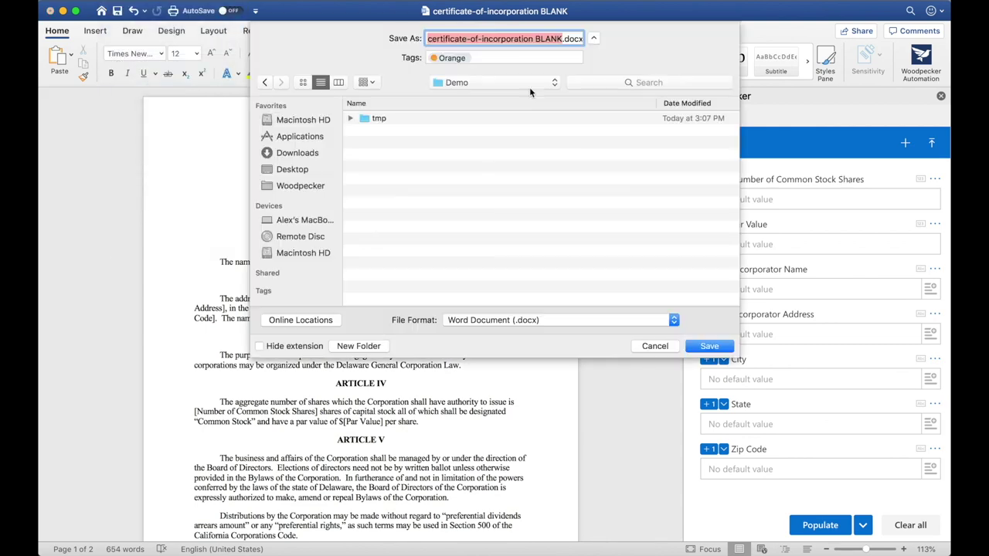